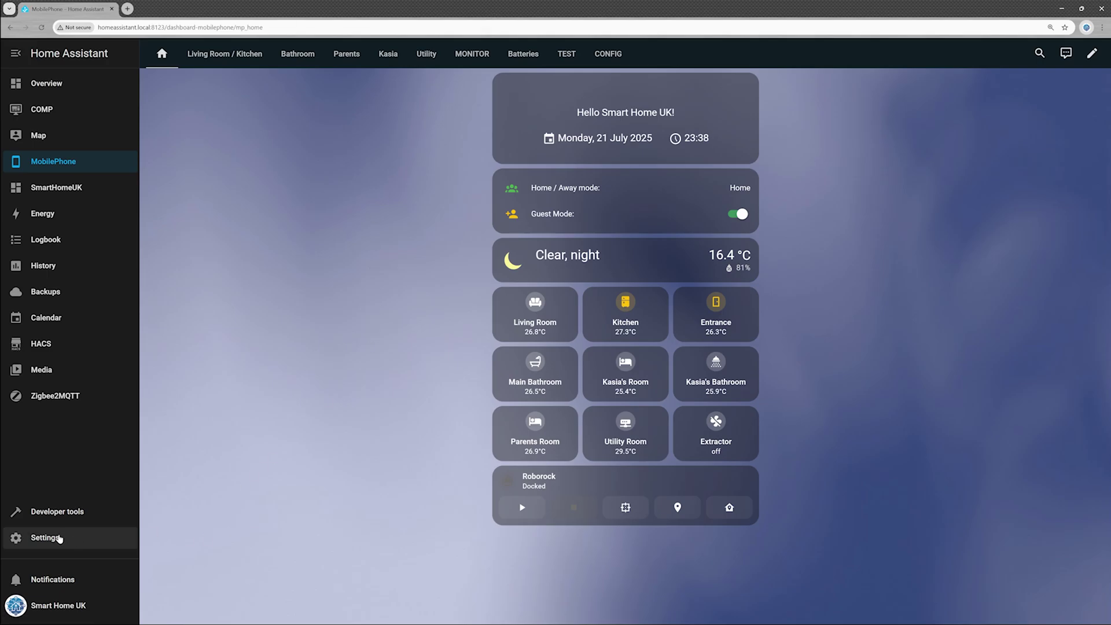
Open the Home Assistant Settings page from the sidebar.
{"action": "left_click", "coordinate": [56, 539]}
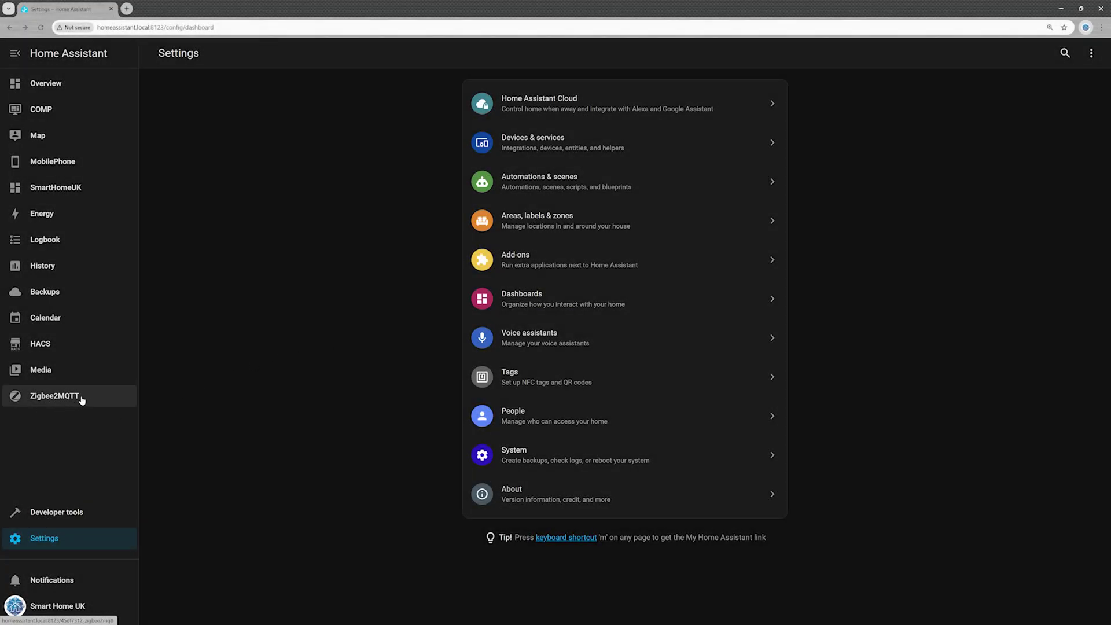
In Zigbee2MQTT, enable Permit join (All) so the SONOFF SNZB-02P sensor can pair.
{"action": "left_click", "coordinate": [75, 397]}
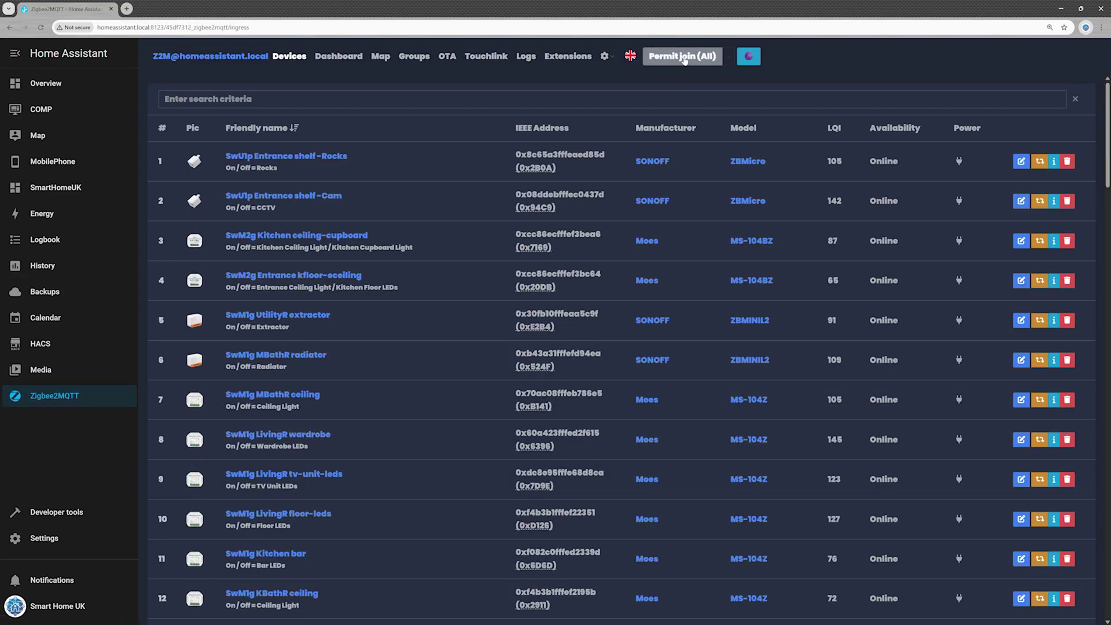
{"action": "left_click", "coordinate": [685, 58]}
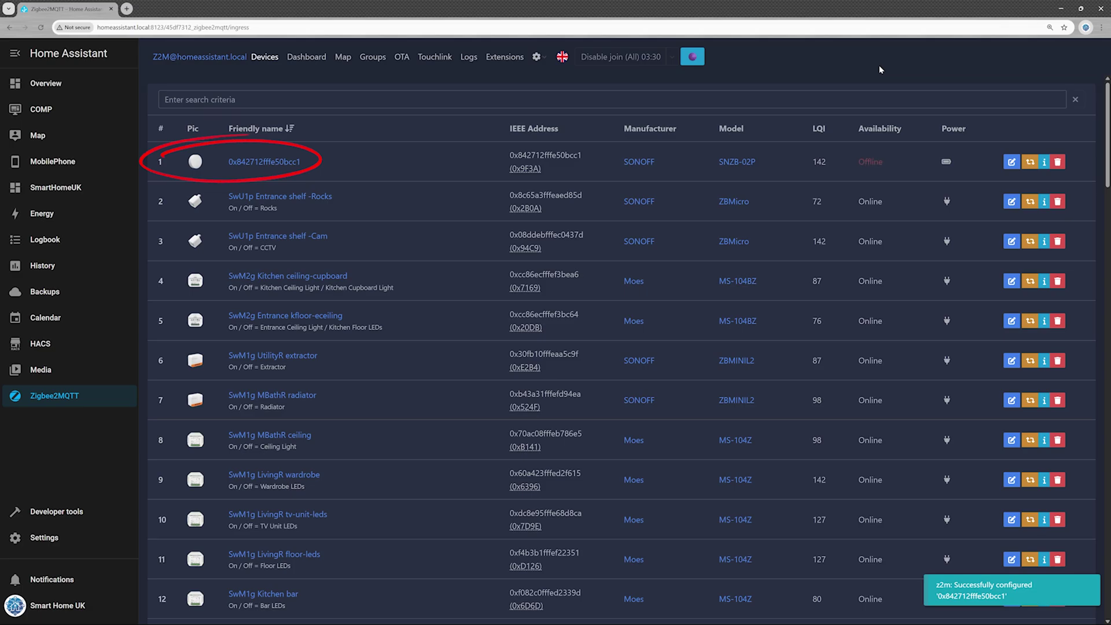
Disable joining so no further devices can join the Zigbee network.
{"action": "left_click", "coordinate": [619, 56]}
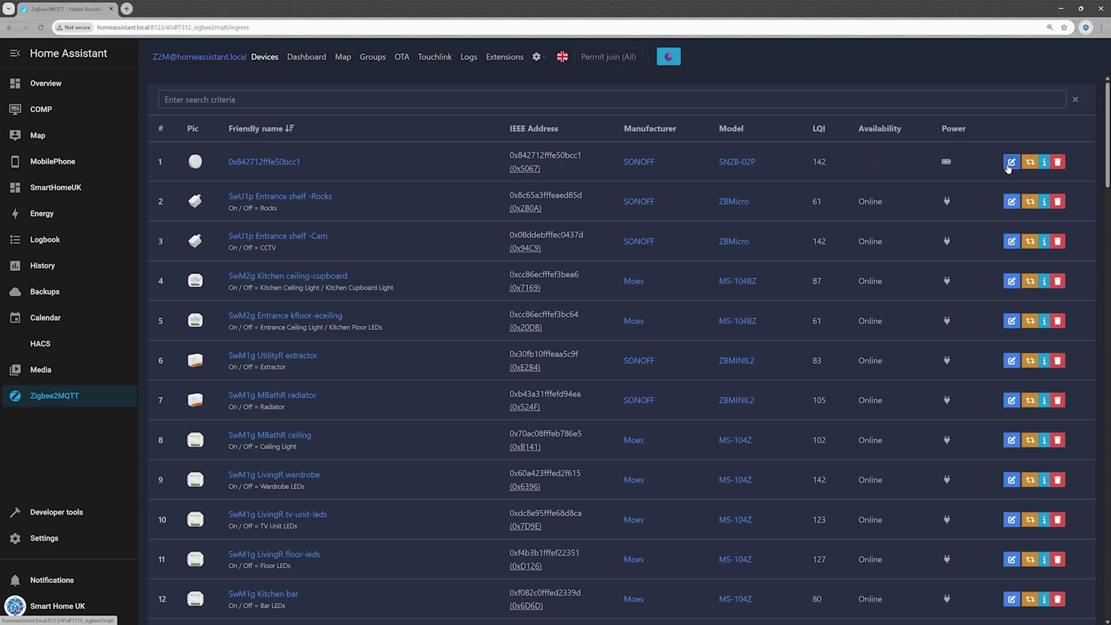
Rename the SNZB-02P sensor to 'SnTH Kitchen Microwave', also updating its Home Assistant entity ID.
{"action": "left_click", "coordinate": [1011, 162]}
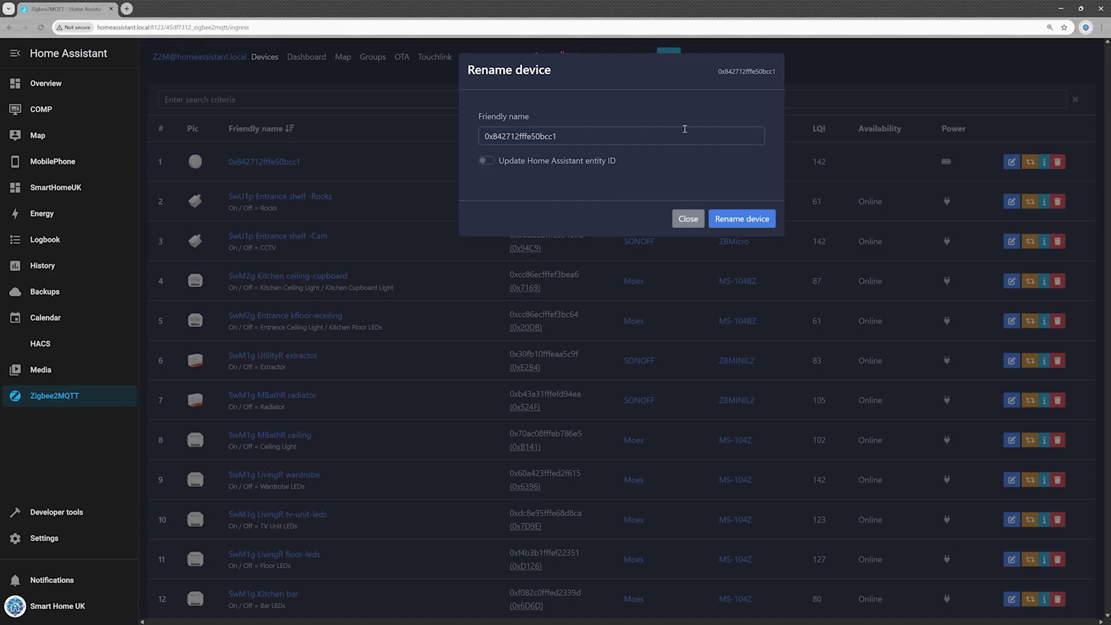
{"action": "left_click_drag", "start_coordinate": [577, 135], "coordinate": [472, 140]}
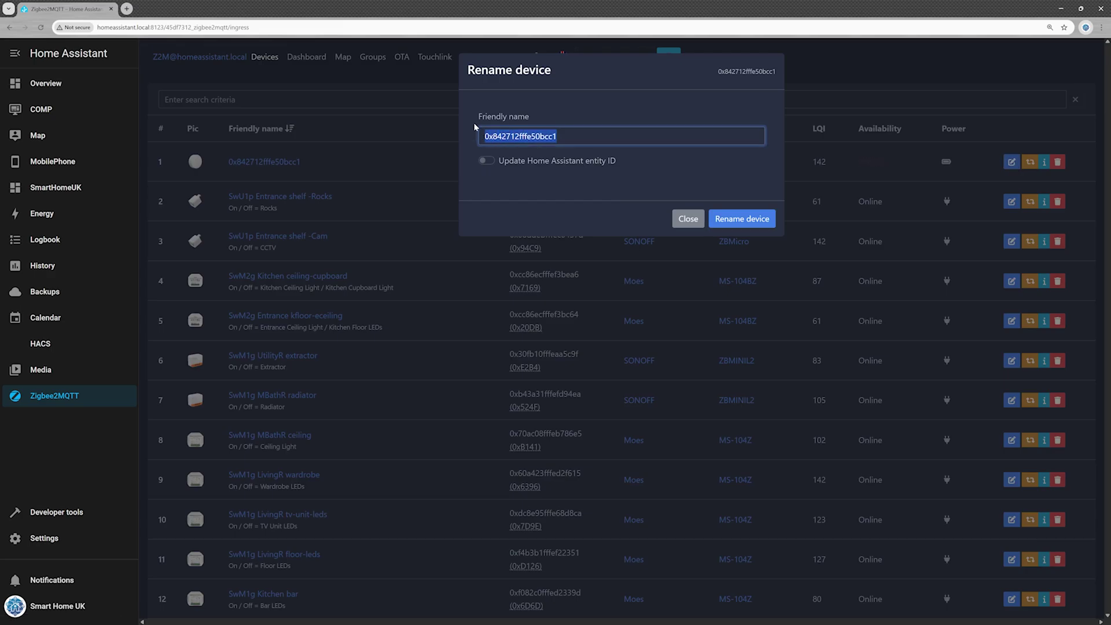
{"action": "type", "text": "Sn"}
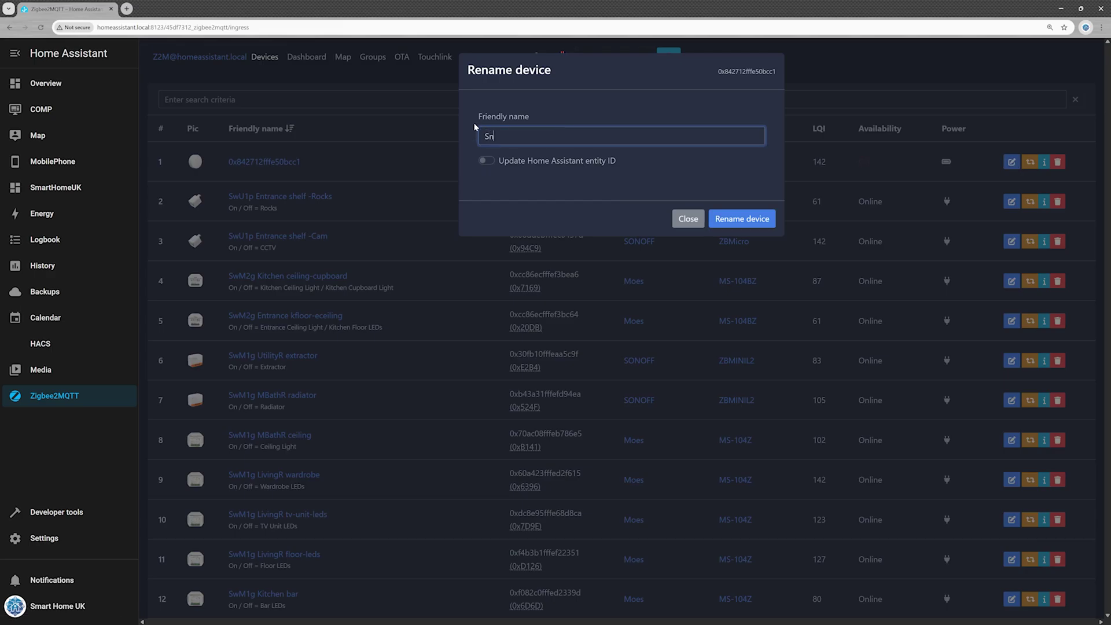
{"action": "type", "text": "TH Kitchen Microv"}
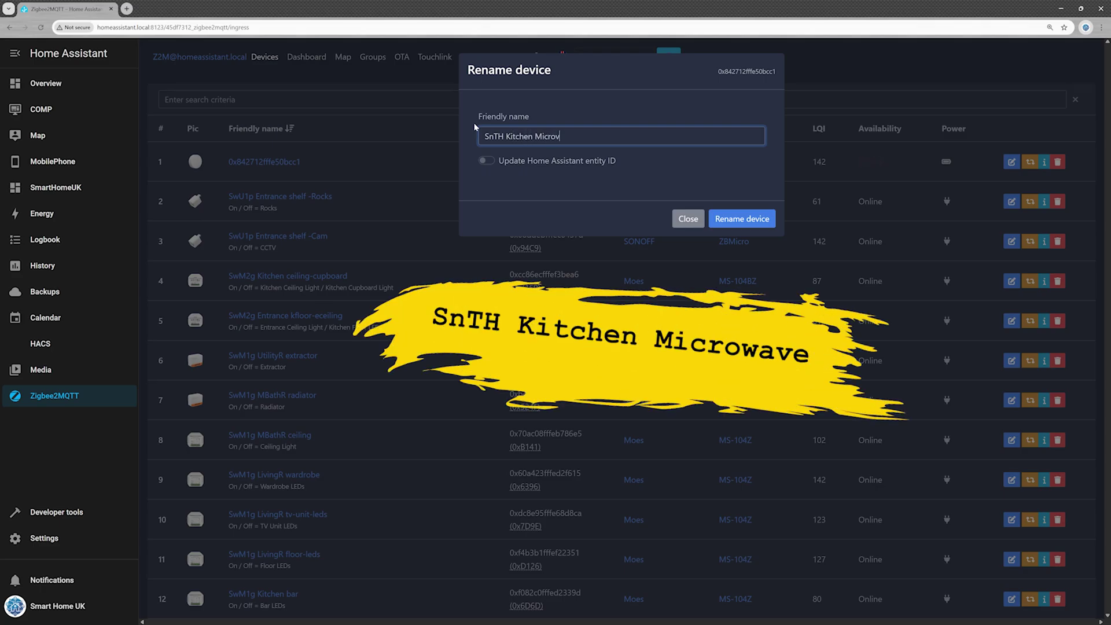
{"action": "key", "text": "BackSpace"}
{"action": "type", "text": "wave"}
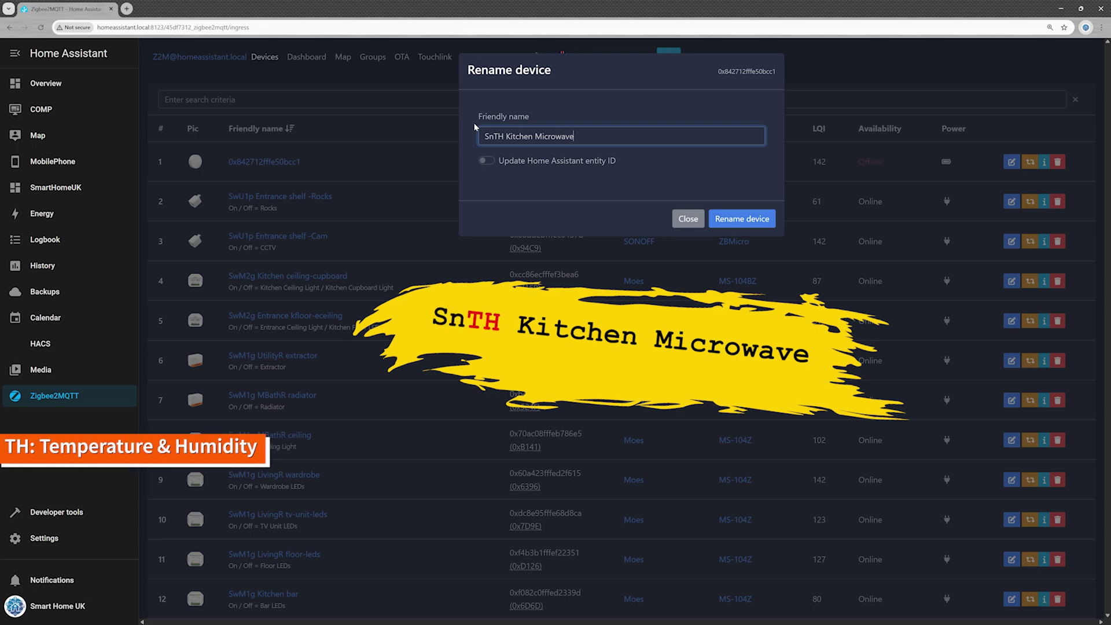
{"action": "left_click", "coordinate": [482, 160]}
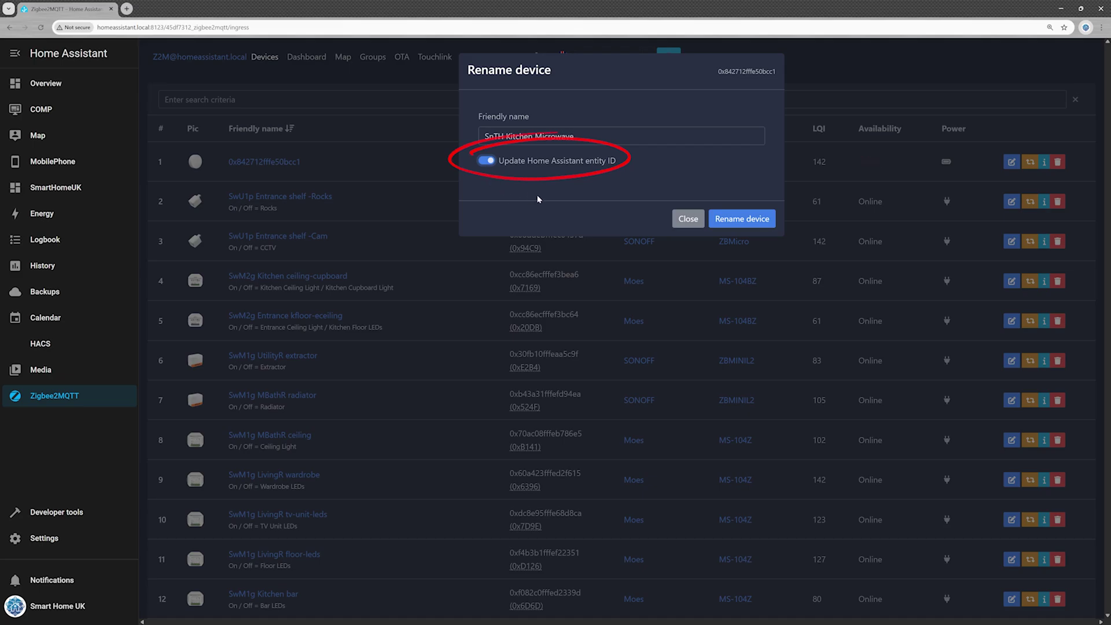
{"action": "left_click", "coordinate": [746, 223]}
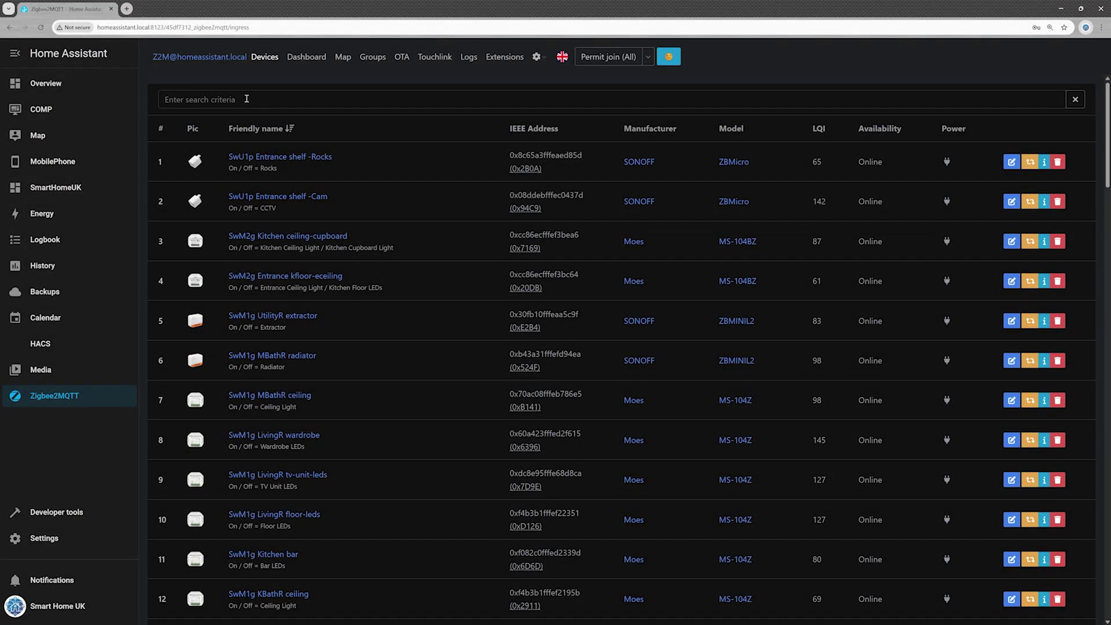
Search the device list for 'snt' and open SnTH Kitchen Microwave's details.
{"action": "left_click", "coordinate": [290, 100]}
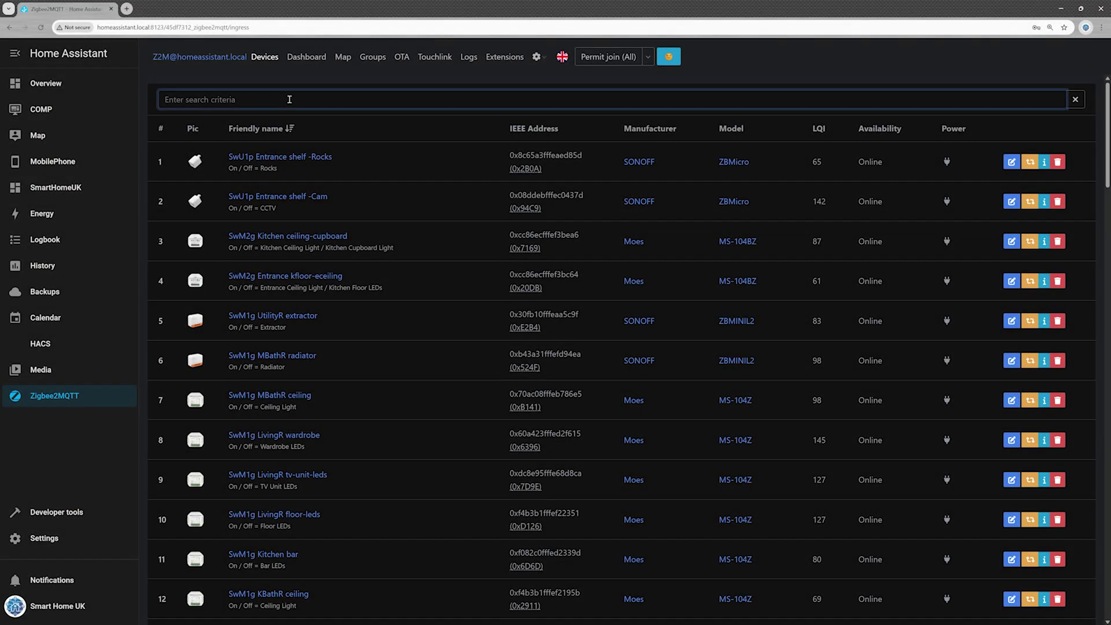
{"action": "type", "text": "snt"}
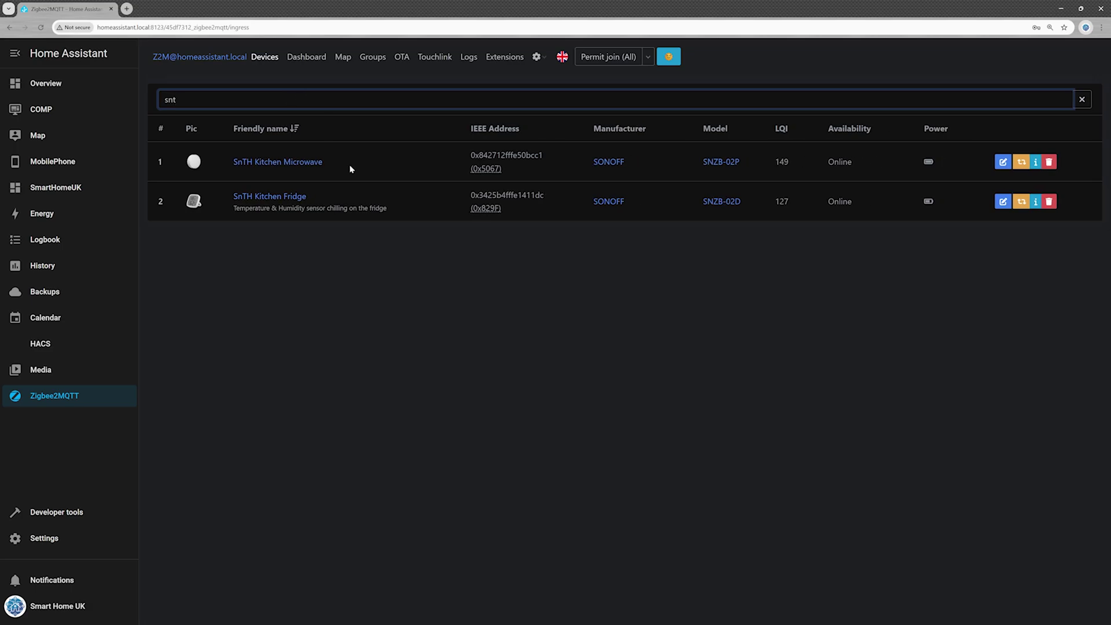
{"action": "left_click", "coordinate": [278, 164]}
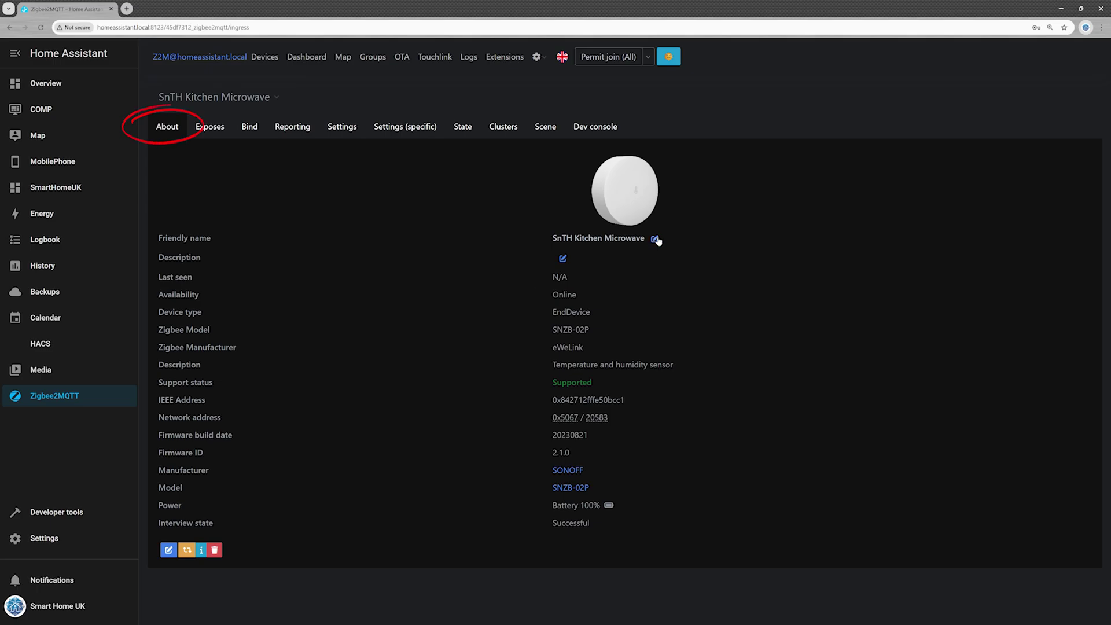
Save the description 'Temperature & Humidity Sensor' and view its specific settings.
{"action": "left_click", "coordinate": [562, 259]}
{"action": "left_click", "coordinate": [524, 160]}
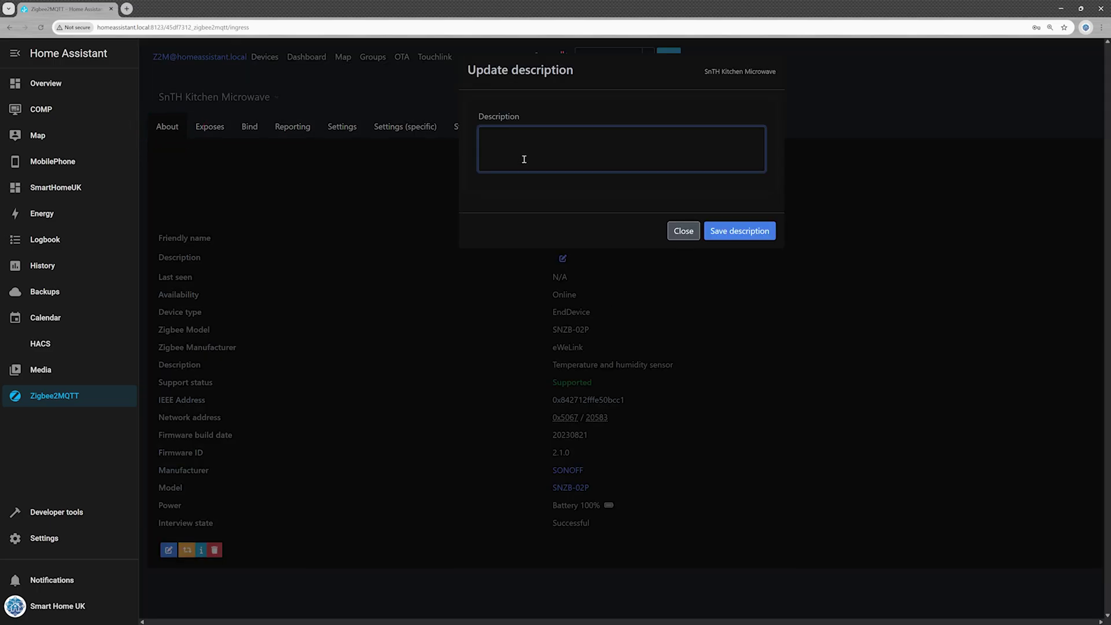
{"action": "type", "text": "Temperature & Humidity Sensor"}
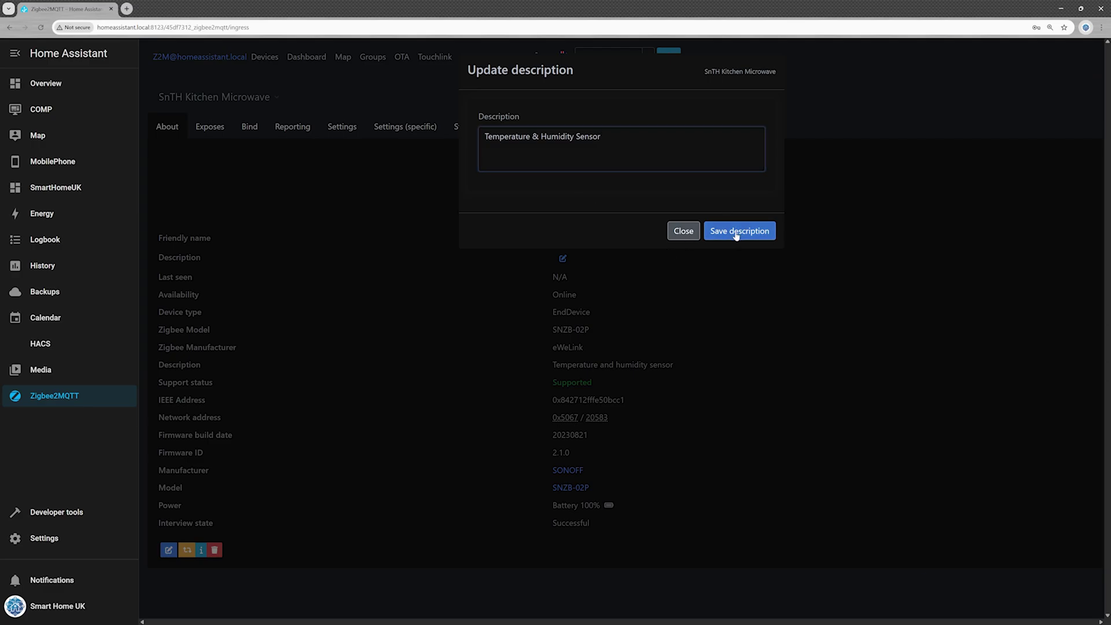
{"action": "left_click", "coordinate": [735, 231]}
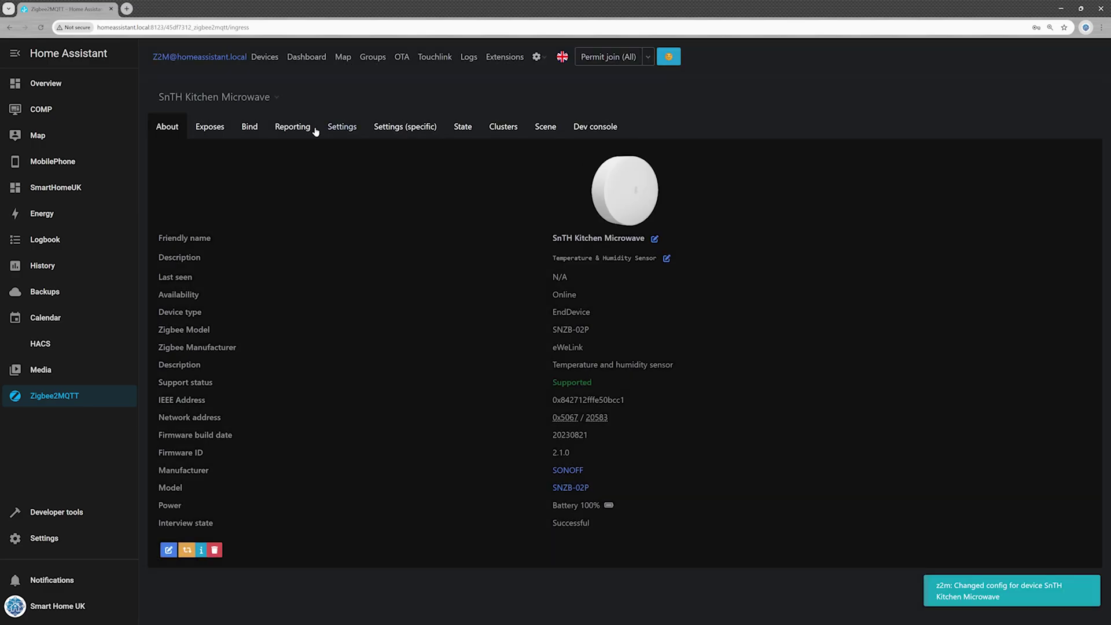
{"action": "left_click", "coordinate": [408, 132]}
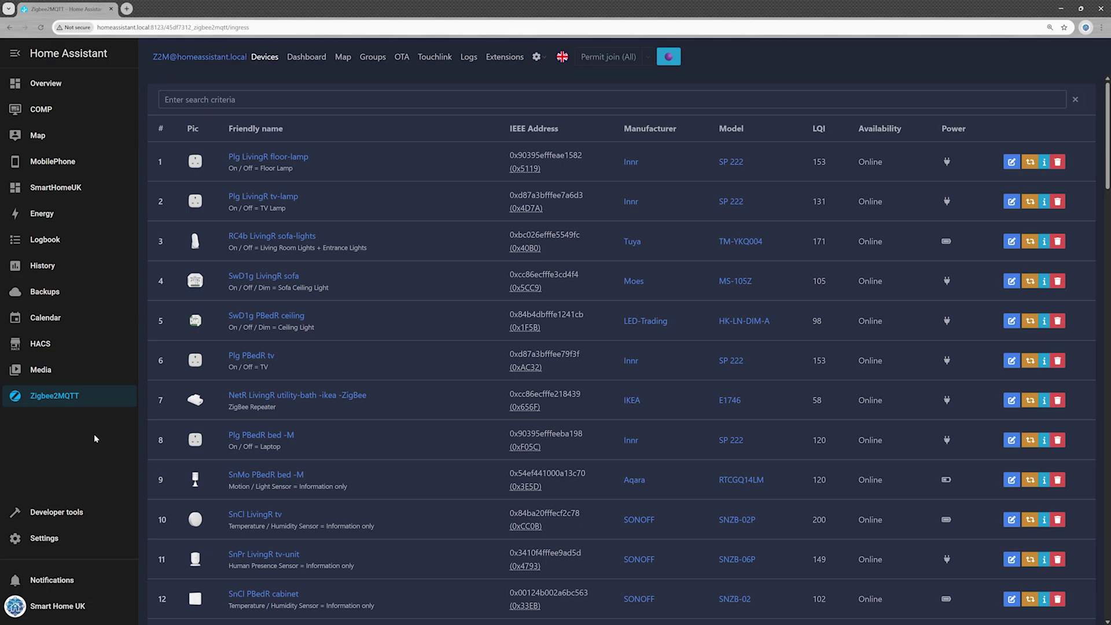
Filter Home Assistant's Devices list by 'snt' to show the SnTH Kitchen sensors.
{"action": "left_click", "coordinate": [43, 536]}
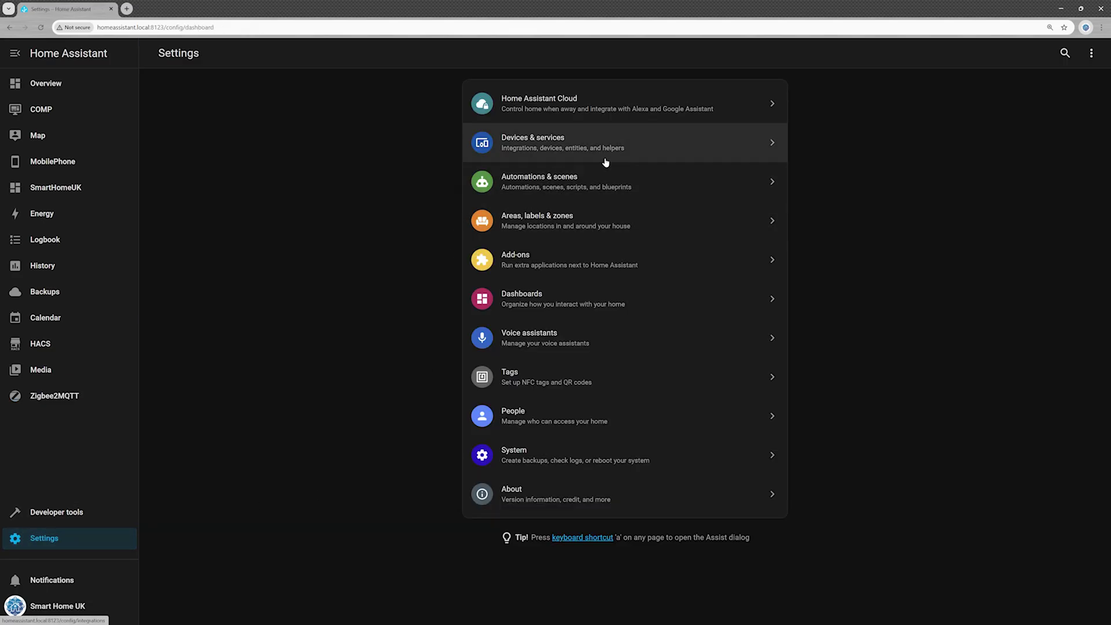
{"action": "left_click", "coordinate": [600, 154]}
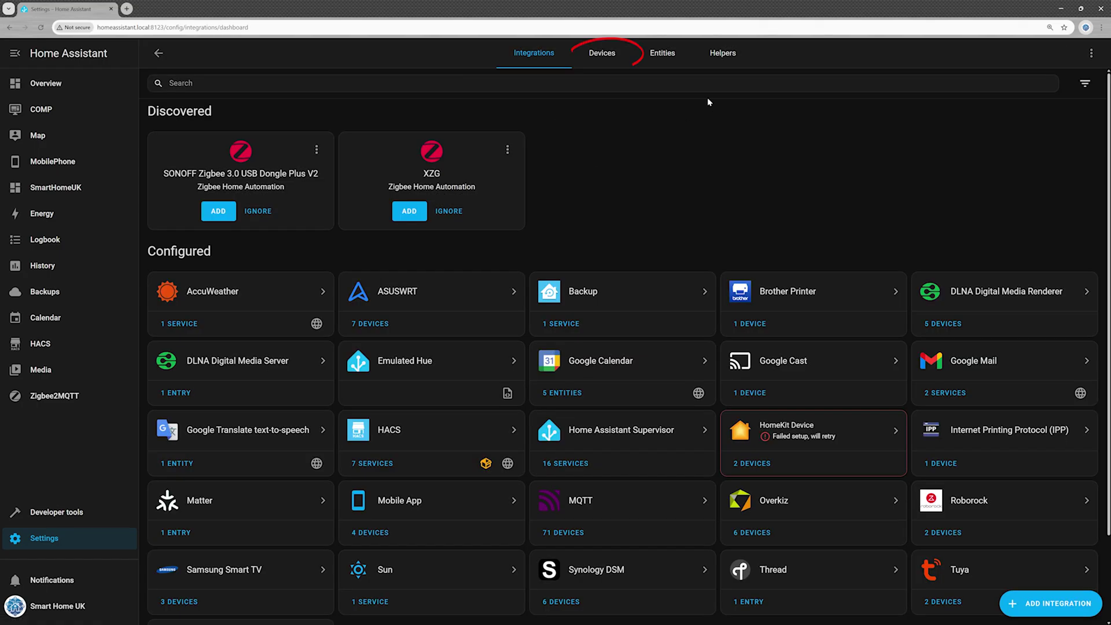
{"action": "left_click", "coordinate": [613, 57]}
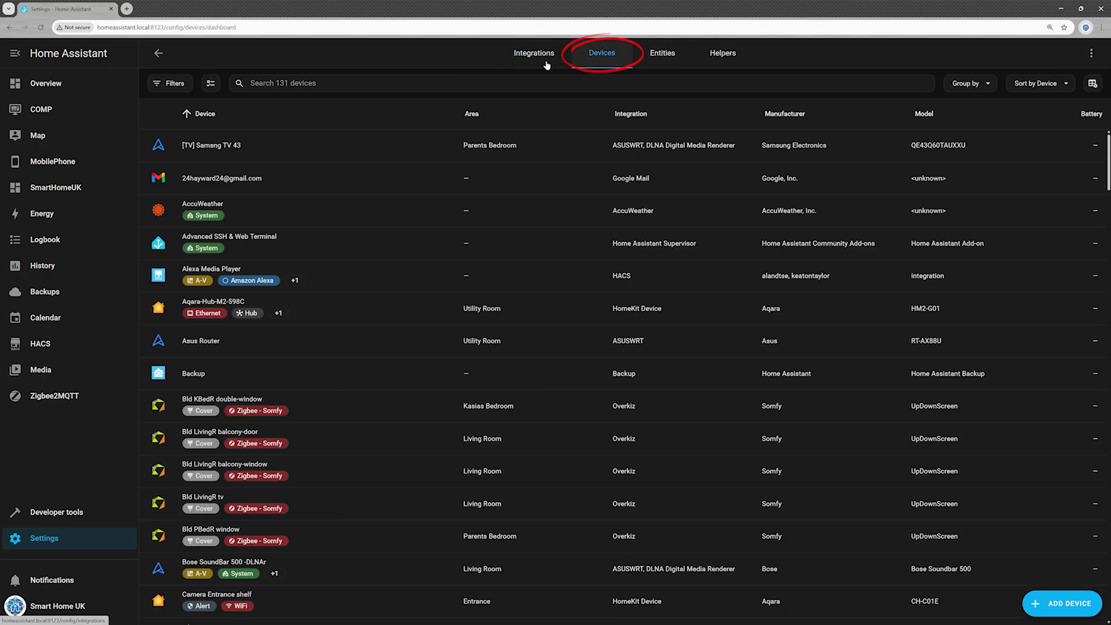
{"action": "type", "text": "snt"}
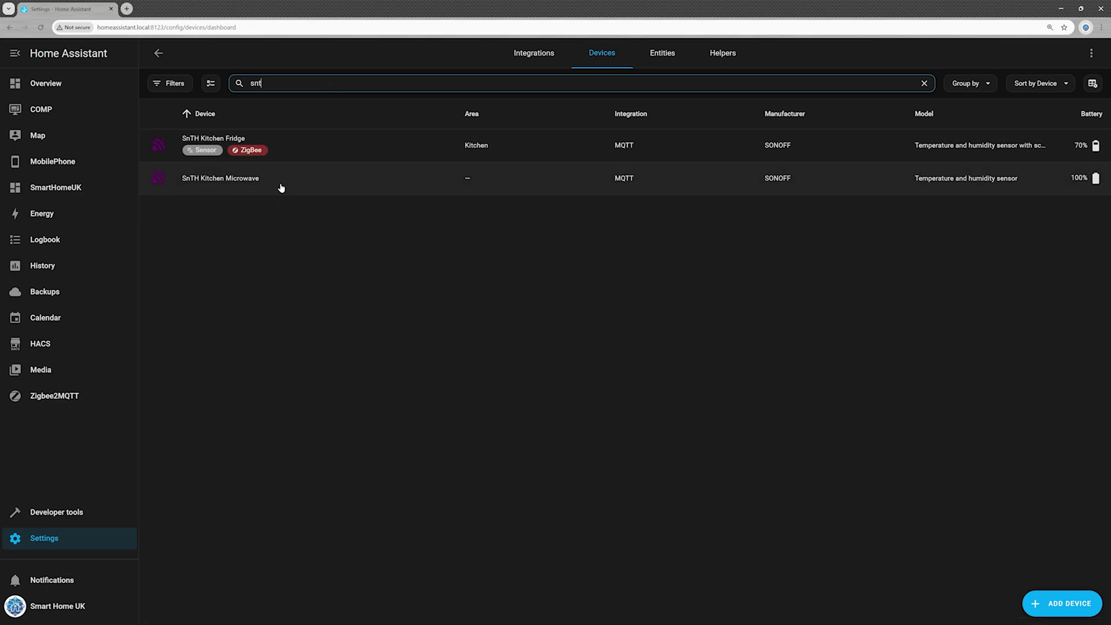
Assign SnTH Kitchen Microwave to the Kitchen area in its device settings.
{"action": "left_click", "coordinate": [281, 188]}
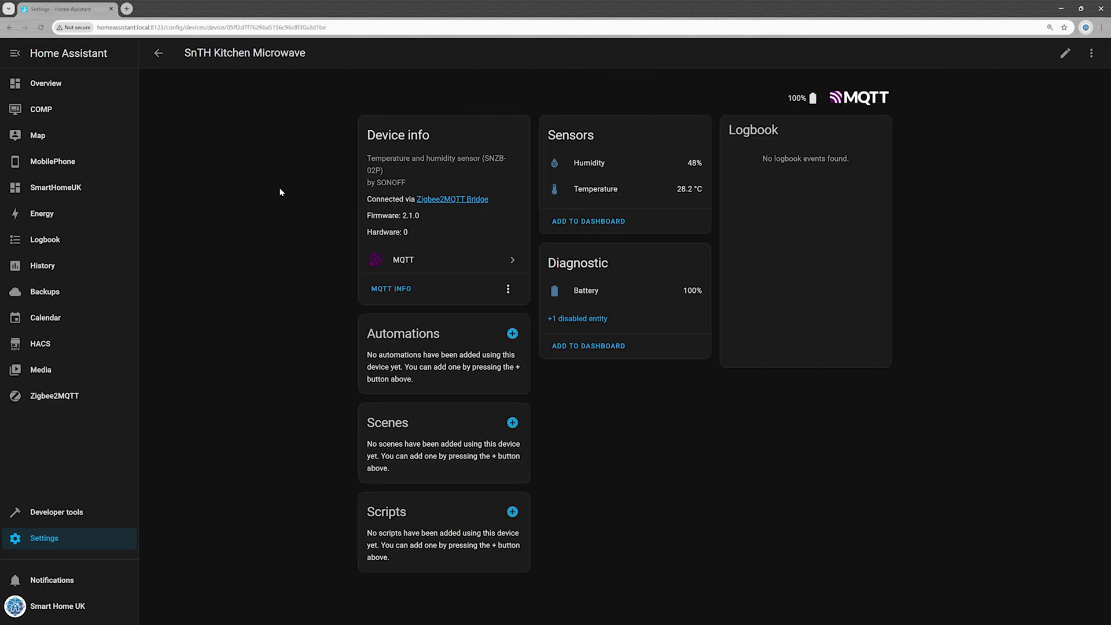
{"action": "left_click", "coordinate": [1065, 54]}
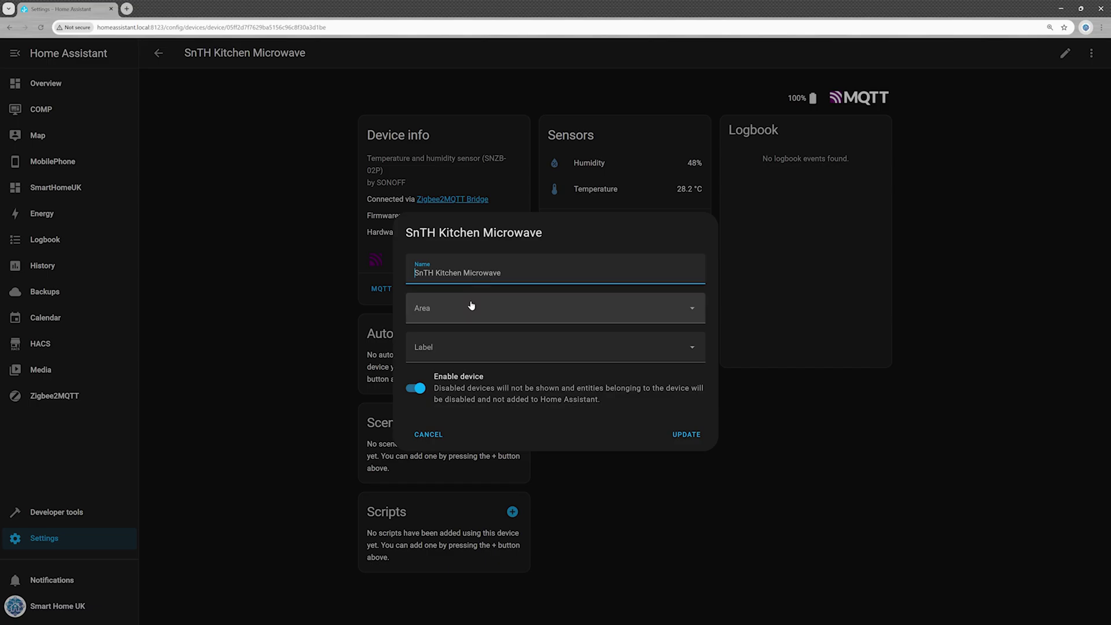
{"action": "left_click", "coordinate": [477, 308]}
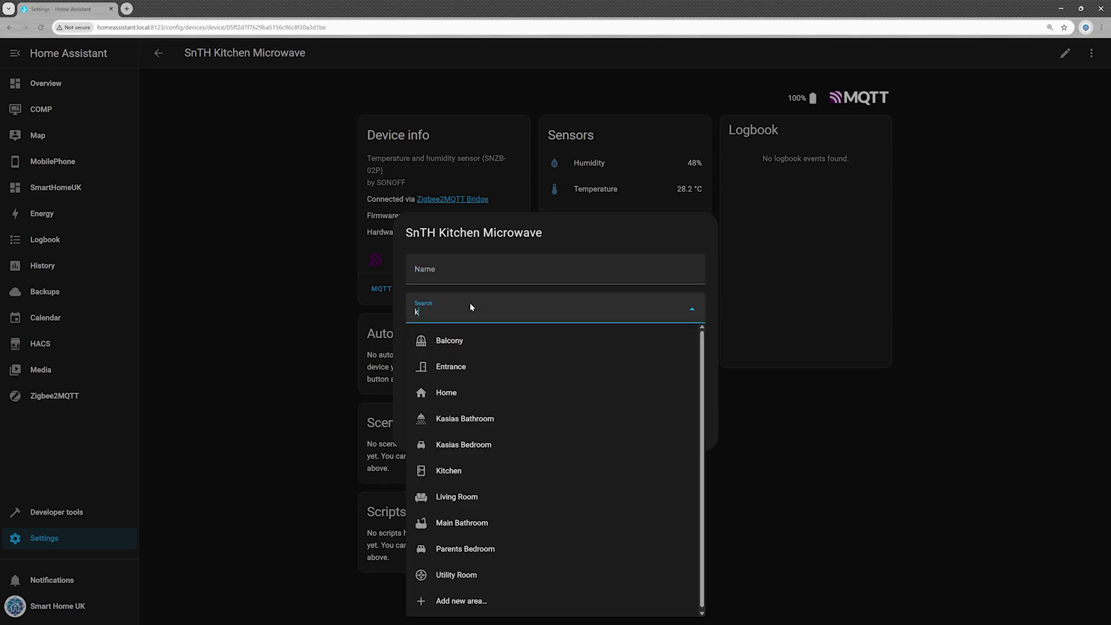
{"action": "type", "text": "ki"}
{"action": "left_click", "coordinate": [462, 341]}
Add the Sensor and ZigBee labels, save the changes, and return to the device list.
{"action": "left_click", "coordinate": [478, 346]}
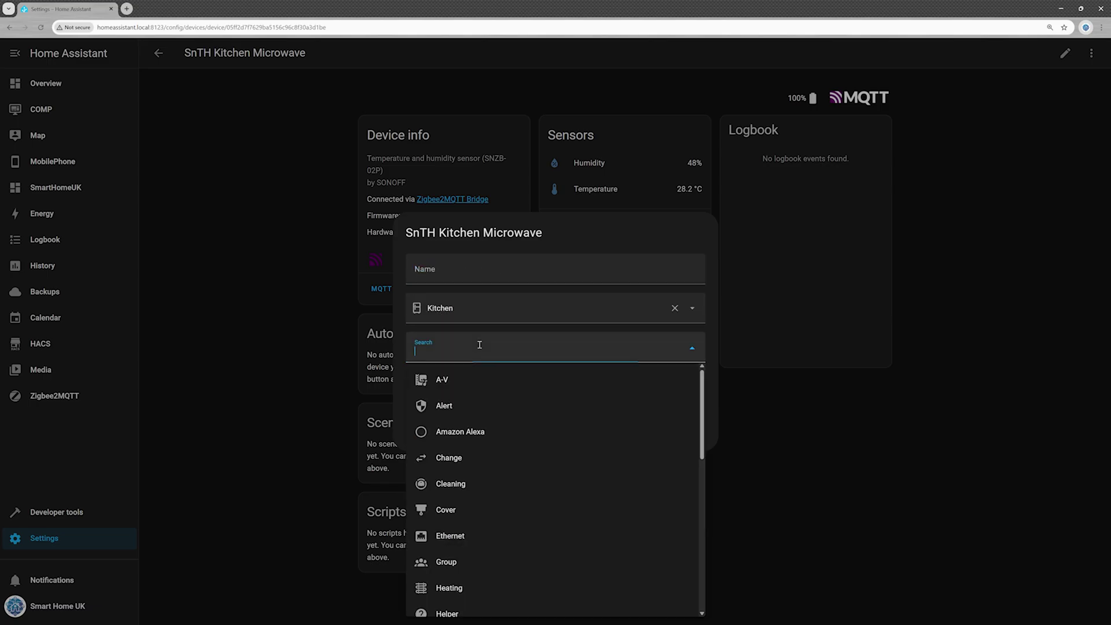
{"action": "type", "text": "sen"}
{"action": "left_click", "coordinate": [463, 380]}
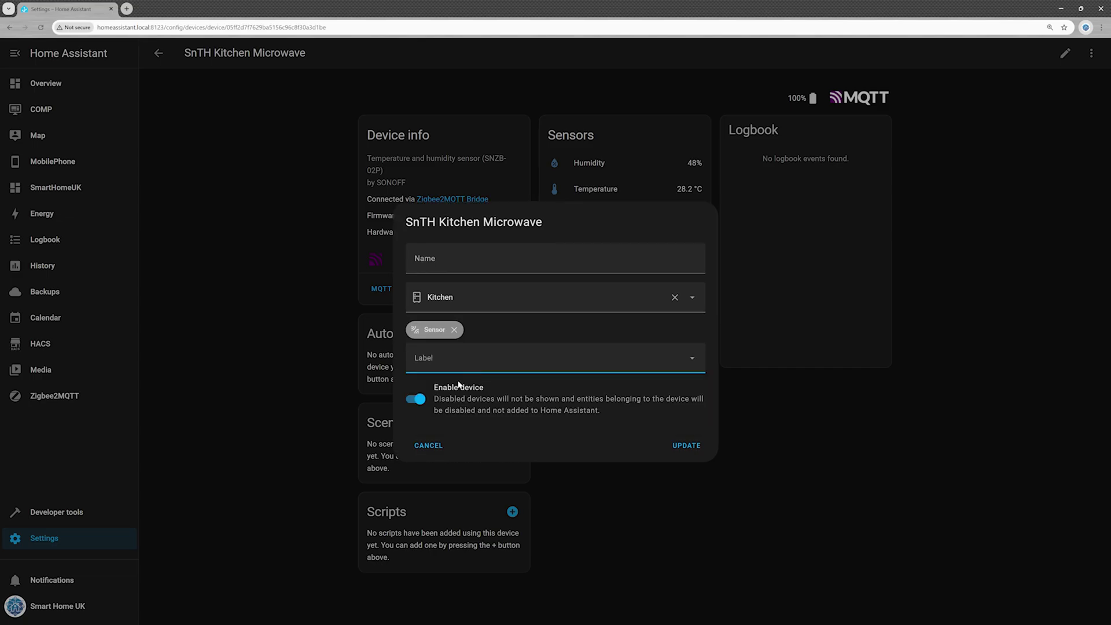
{"action": "left_click", "coordinate": [490, 354]}
{"action": "type", "text": "zi"}
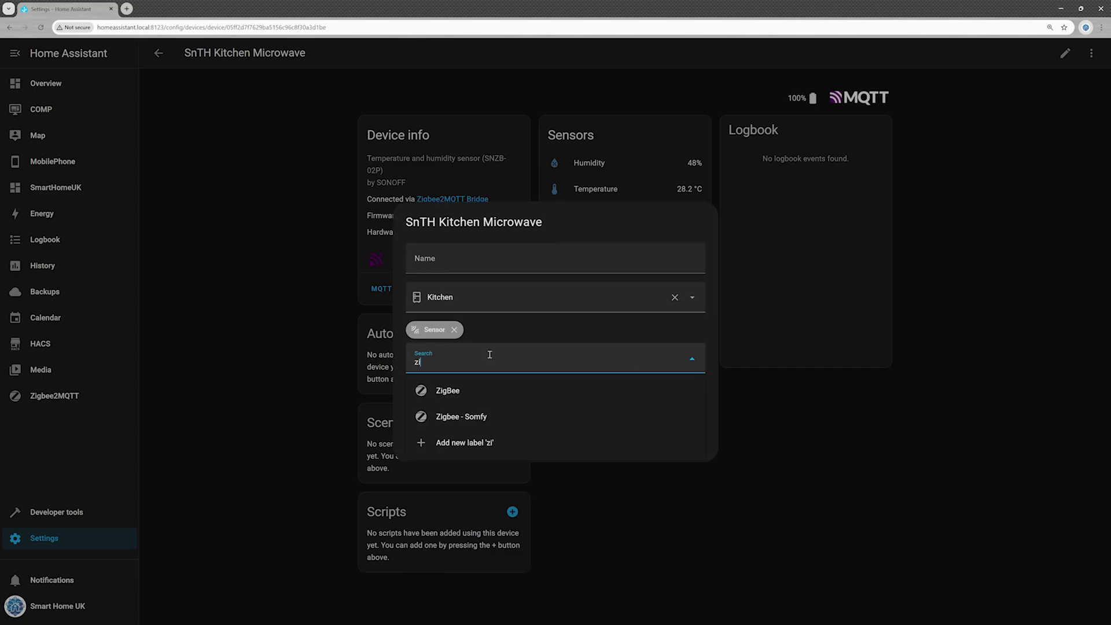
{"action": "type", "text": "g"}
{"action": "left_click", "coordinate": [460, 390]}
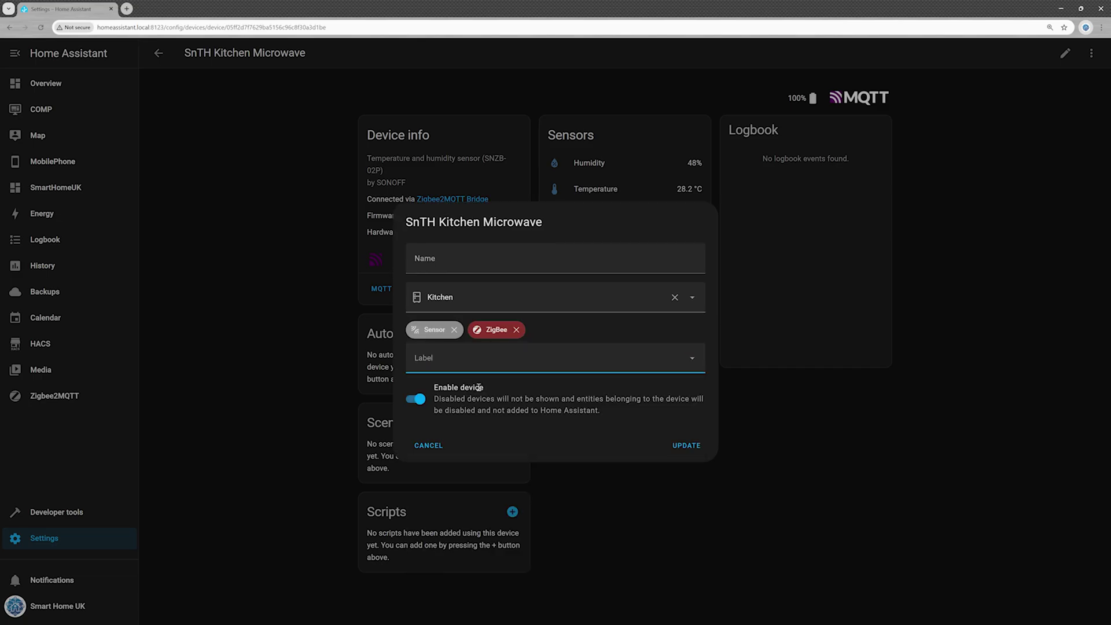
{"action": "left_click", "coordinate": [689, 446]}
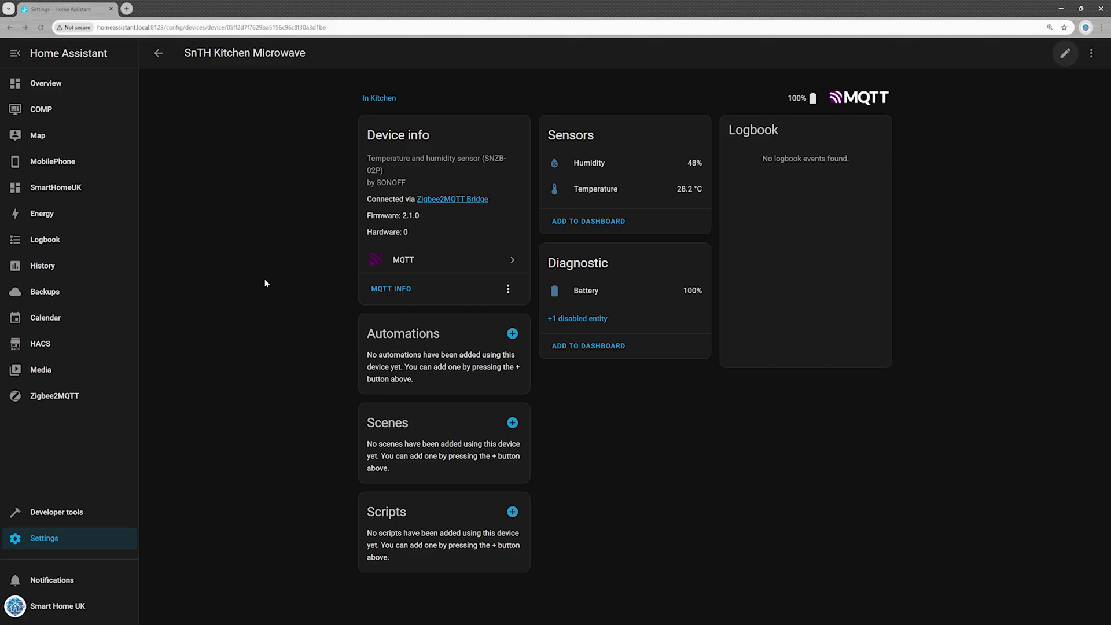
{"action": "left_click", "coordinate": [157, 56]}
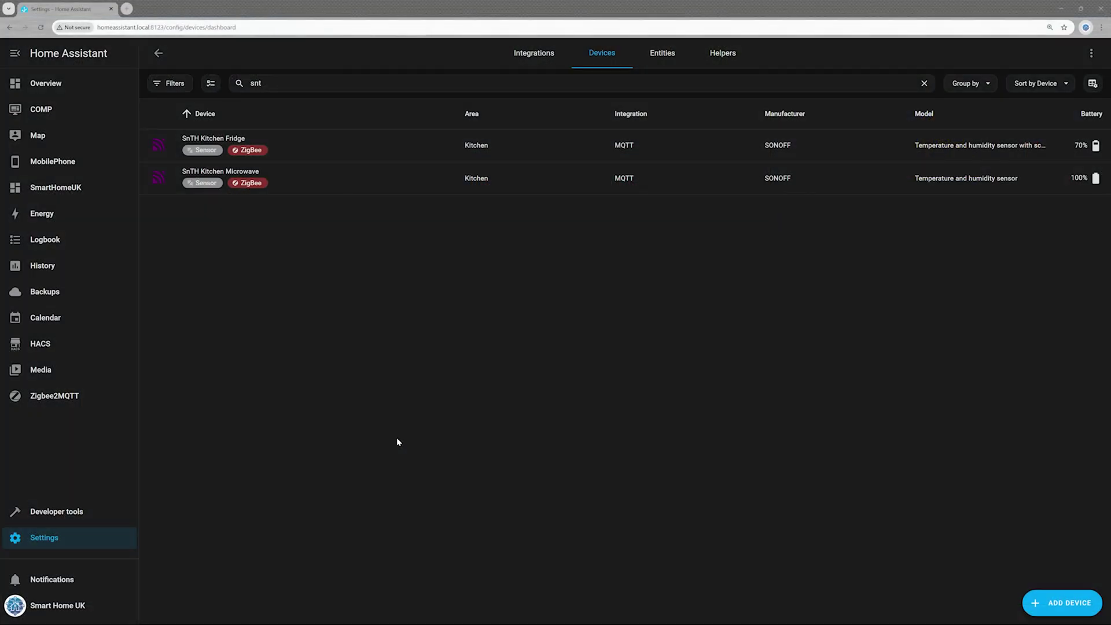
{"action": "left_click", "coordinate": [288, 175]}
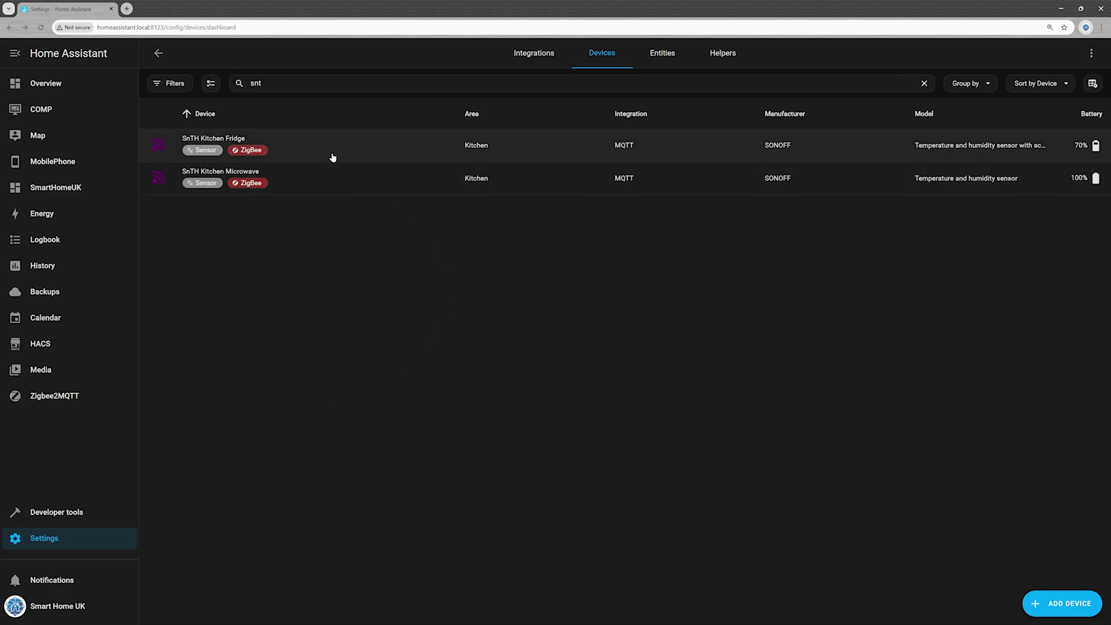
Check humidity on both device pages: Fridge 46.9%, Microwave 49.8%.
{"action": "left_click", "coordinate": [325, 147]}
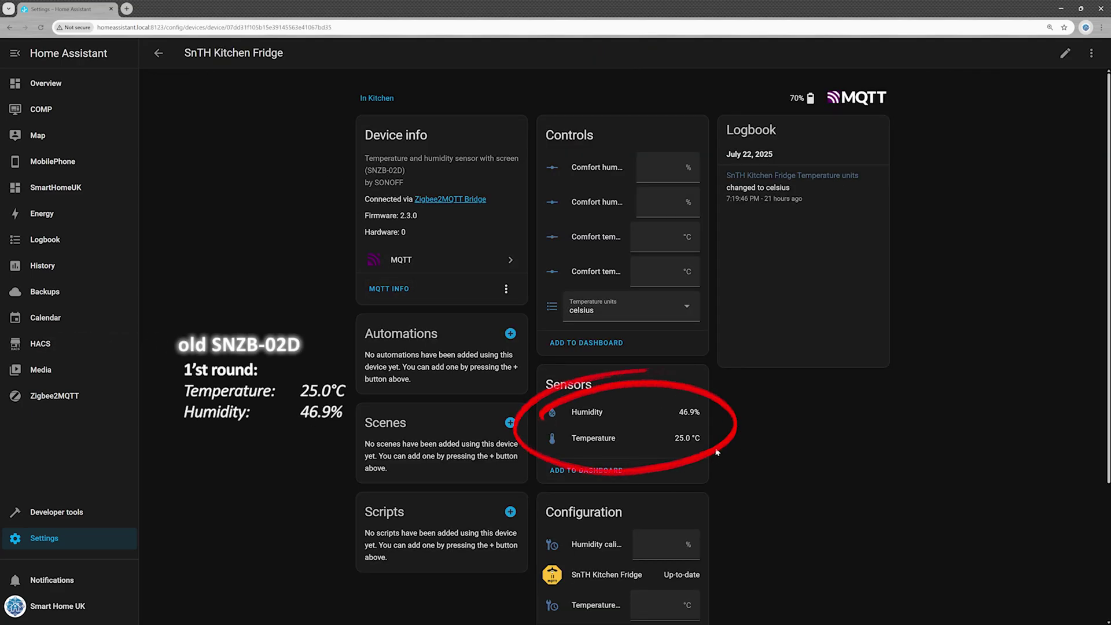
{"action": "left_click", "coordinate": [158, 53]}
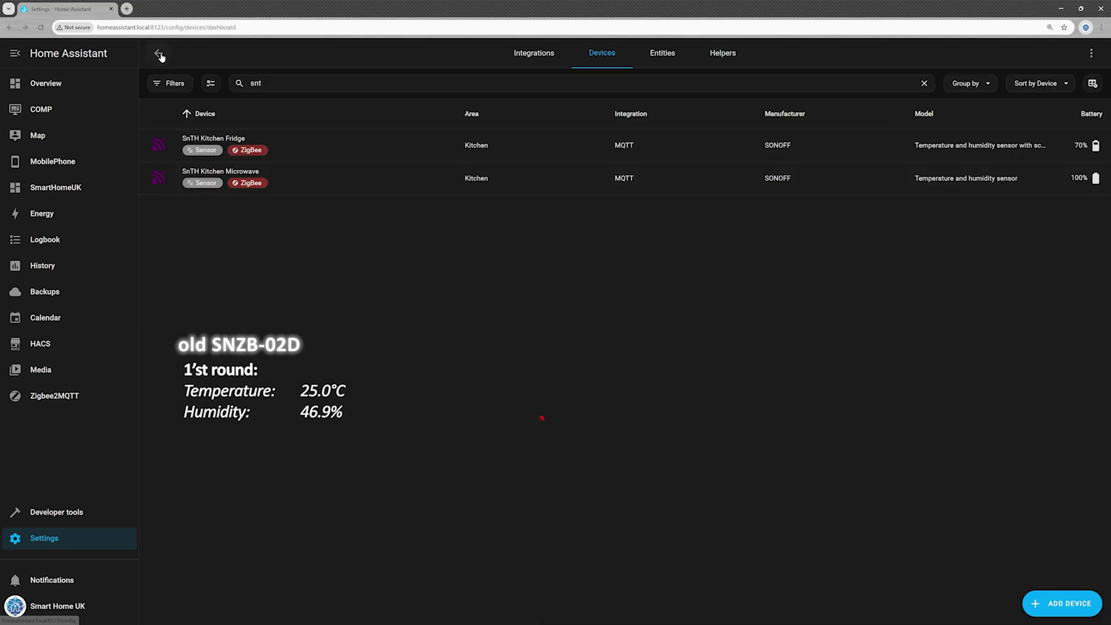
{"action": "left_click", "coordinate": [325, 180]}
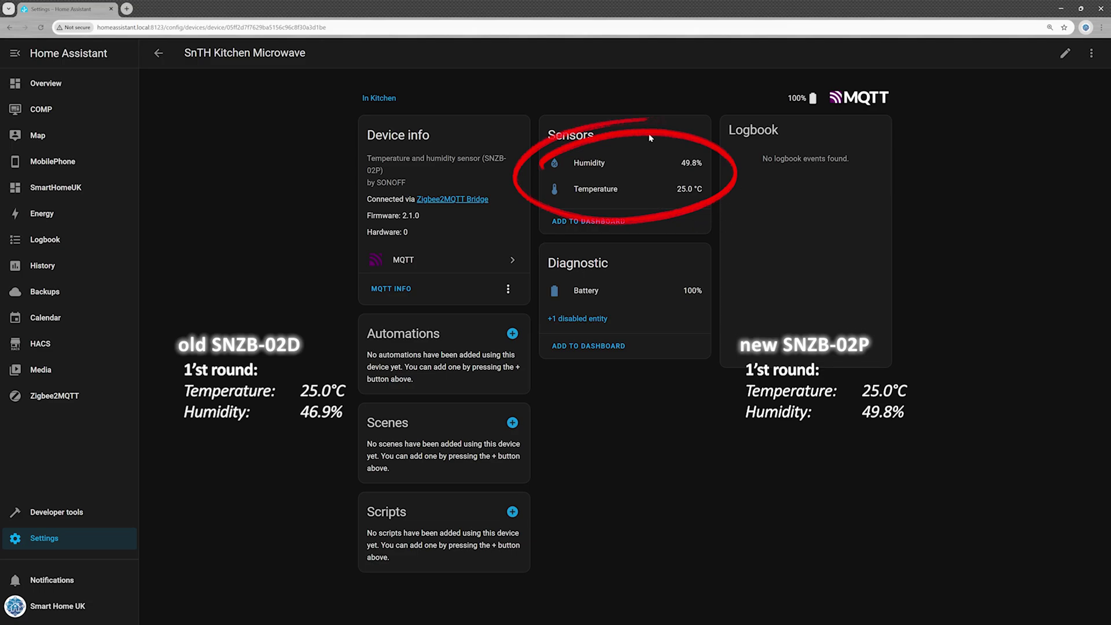
{"action": "left_click", "coordinate": [158, 53]}
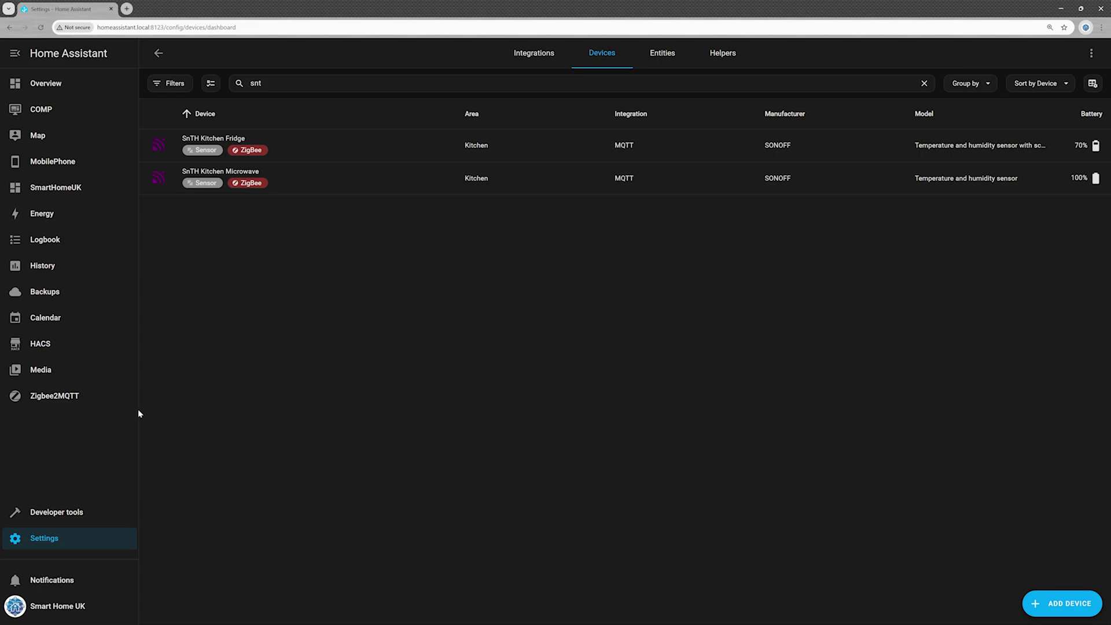
Lower SnTH Kitchen Microwave's humidity calibration to -3 in its Zigbee2MQTT specific settings.
{"action": "left_click", "coordinate": [66, 395]}
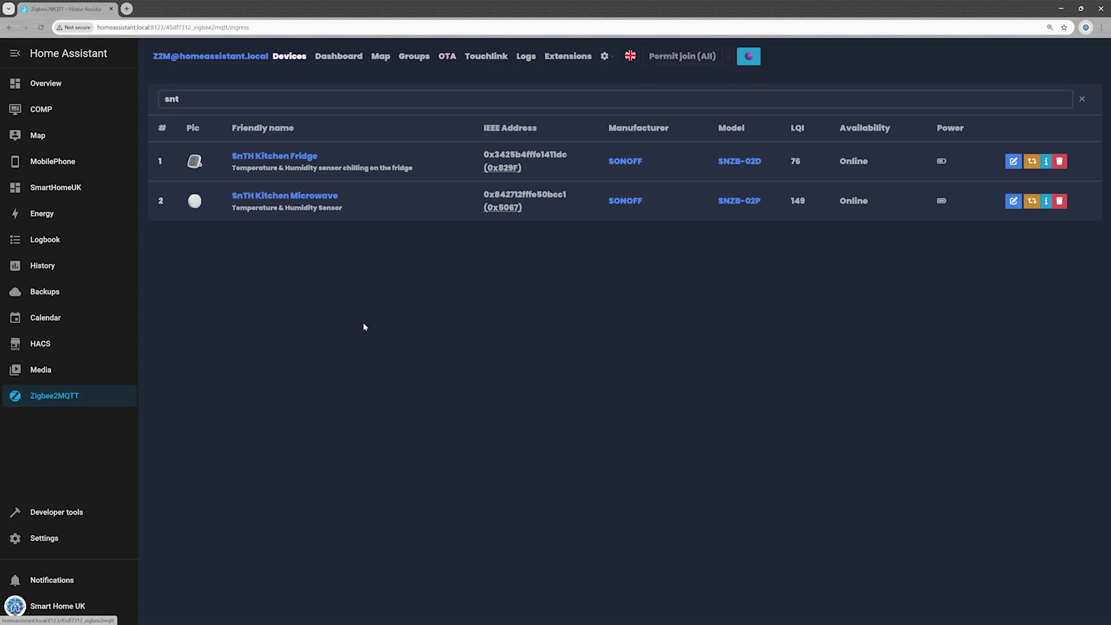
{"action": "left_click", "coordinate": [289, 201]}
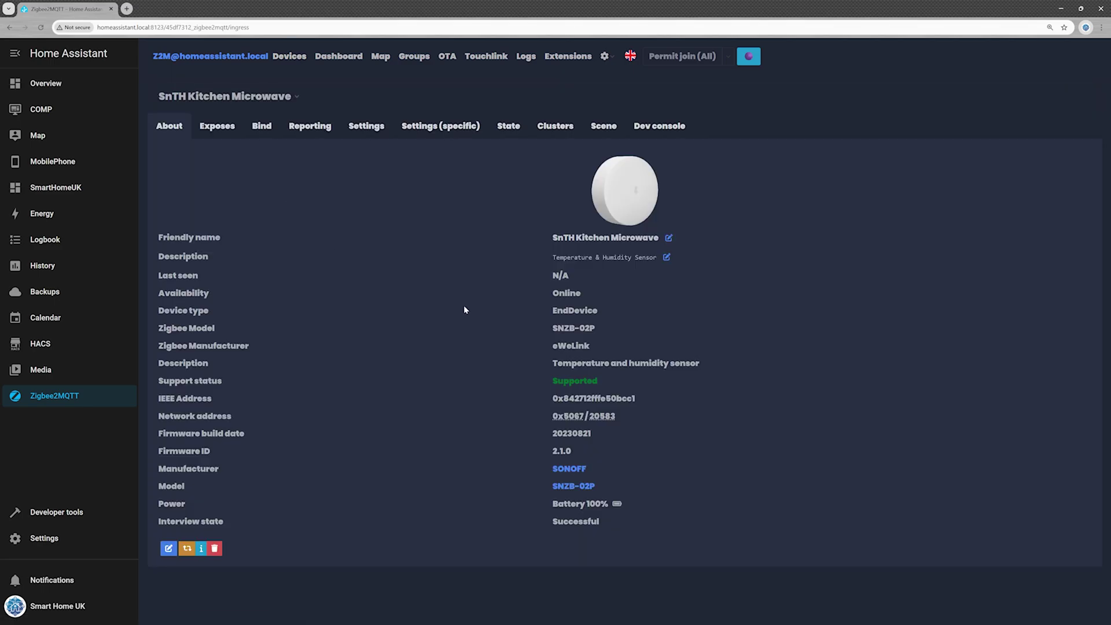
{"action": "left_click", "coordinate": [443, 127]}
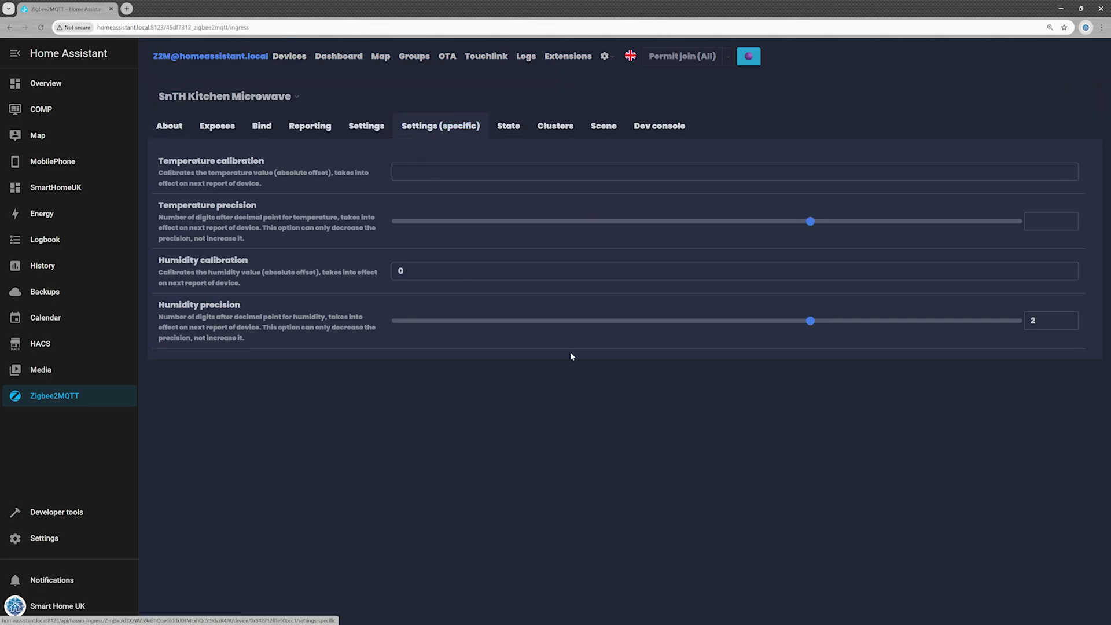
{"action": "left_click", "coordinate": [1069, 276]}
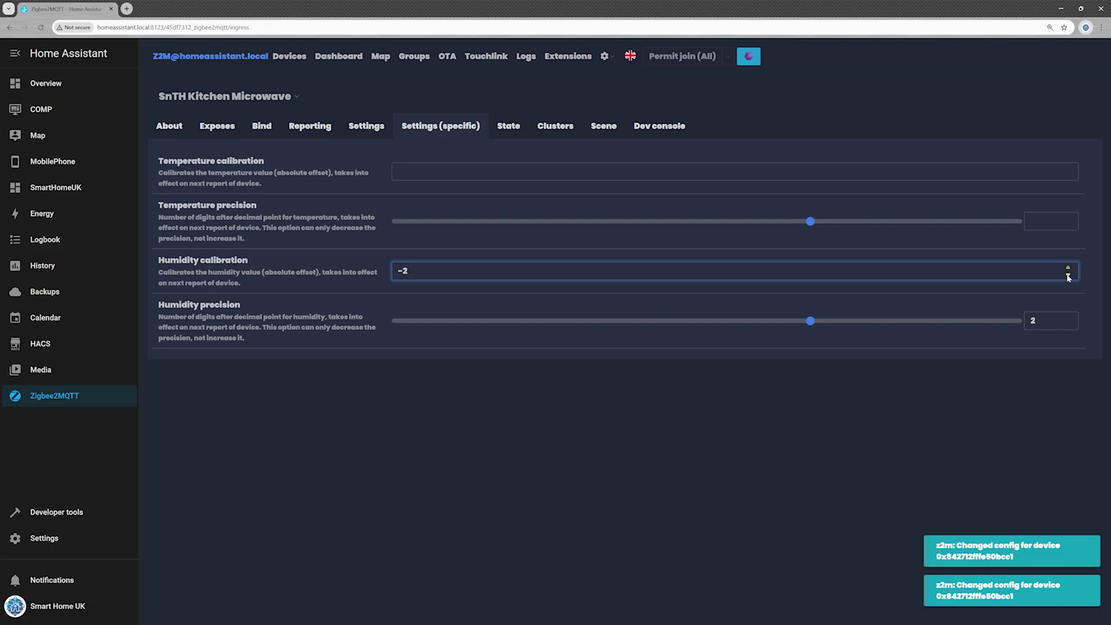
{"action": "left_click", "coordinate": [1068, 277]}
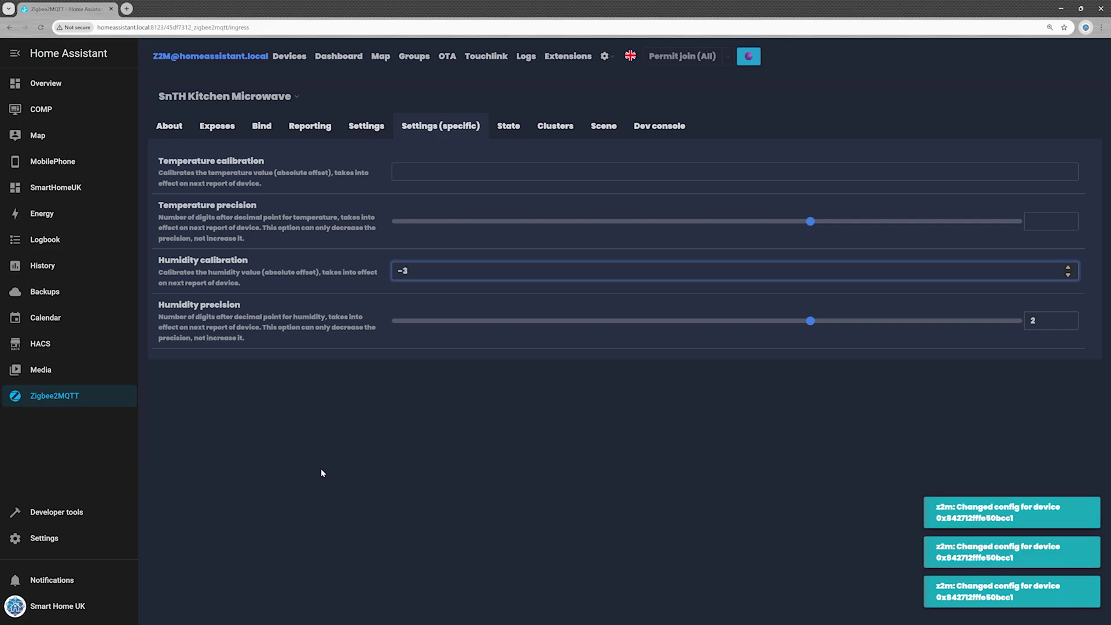
{"action": "left_click", "coordinate": [282, 58]}
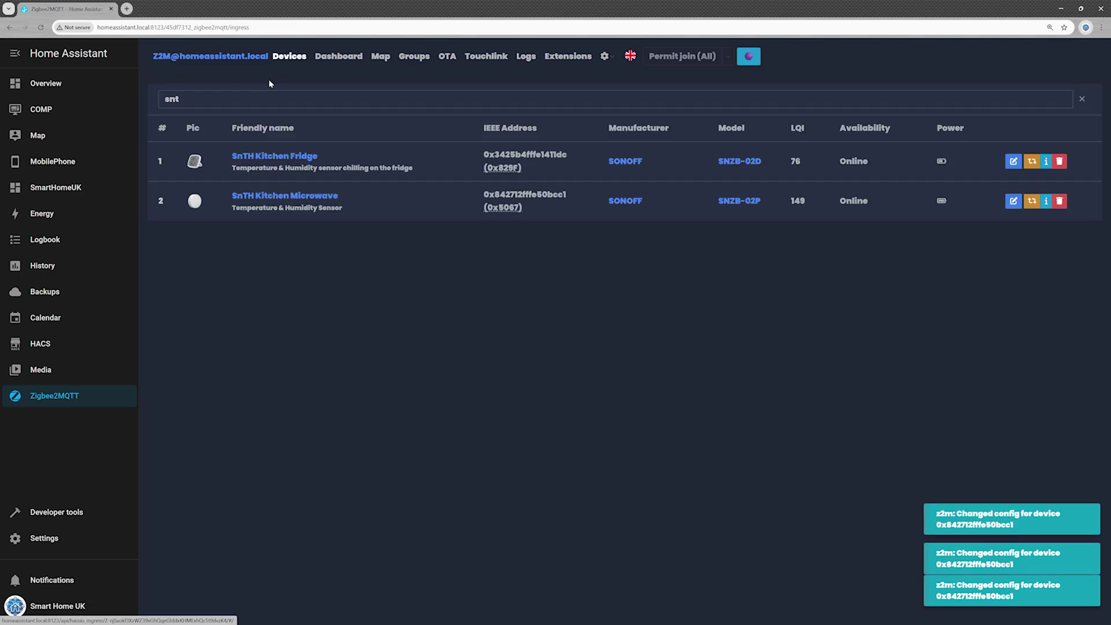
Revisit both kitchen sensors: Microwave now reads 47.2% humidity versus the Fridge's 46.9%.
{"action": "left_click", "coordinate": [45, 544]}
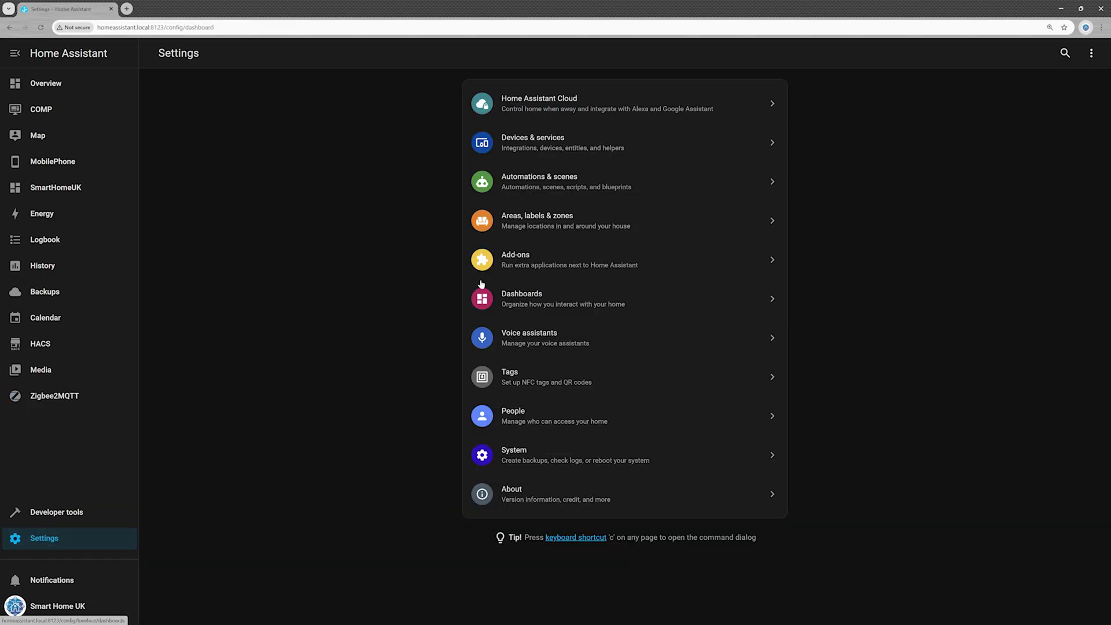
{"action": "left_click", "coordinate": [539, 151]}
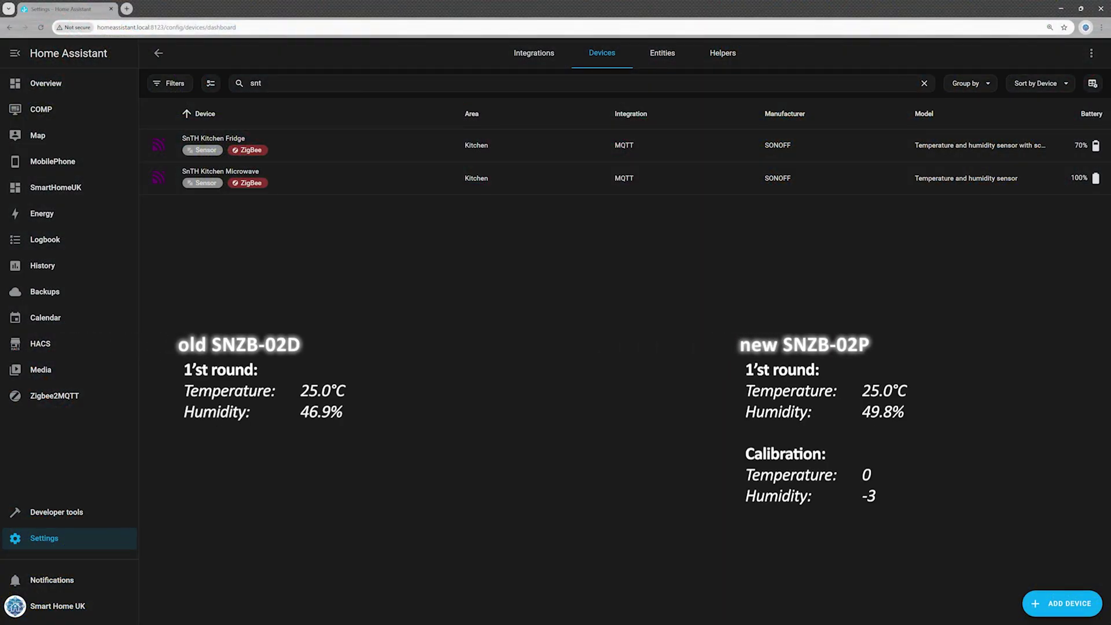
{"action": "left_click", "coordinate": [323, 152]}
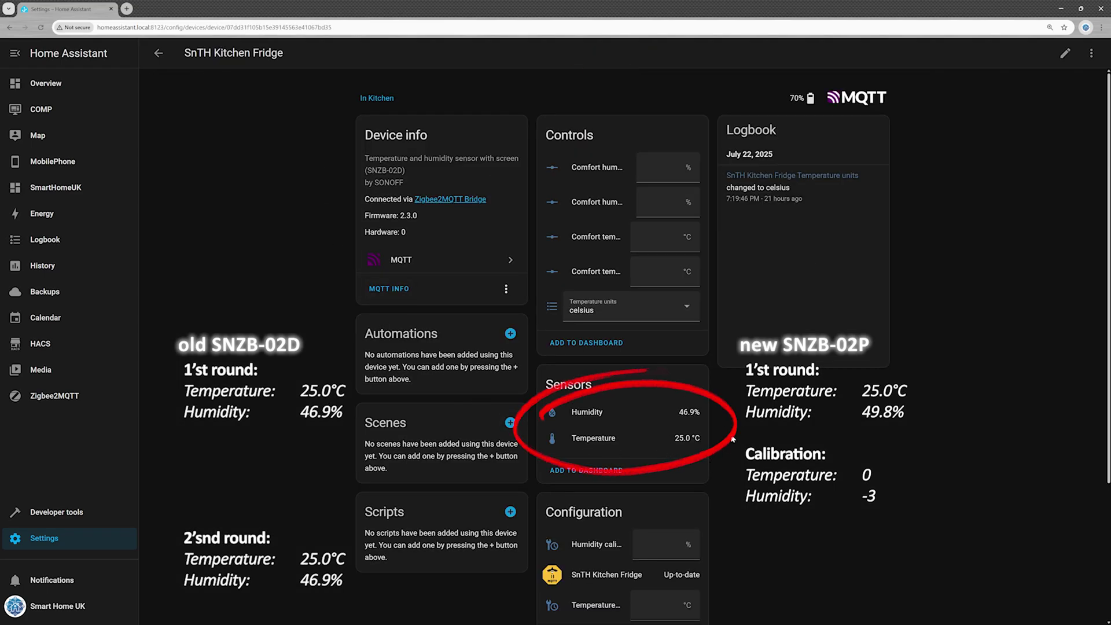
{"action": "left_click", "coordinate": [158, 56]}
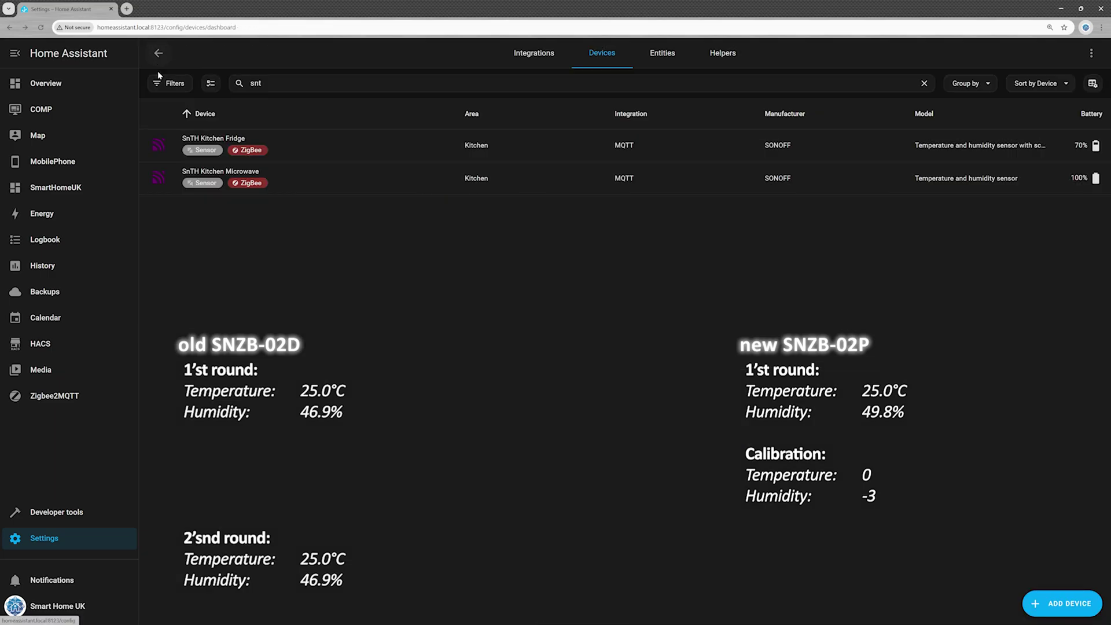
{"action": "left_click", "coordinate": [347, 179]}
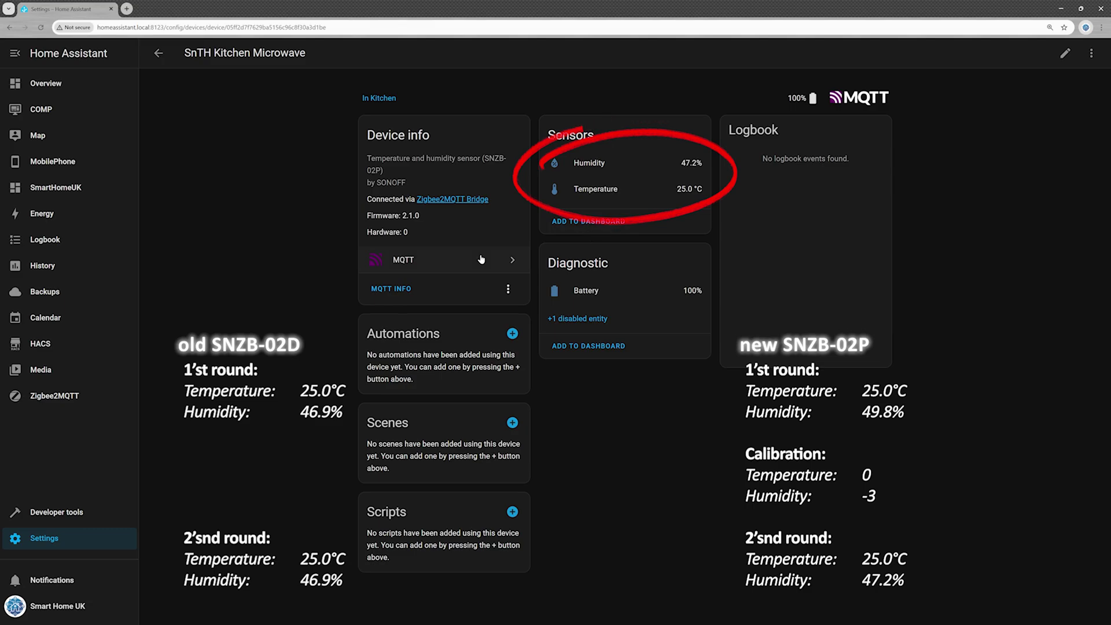
{"action": "left_click", "coordinate": [159, 55]}
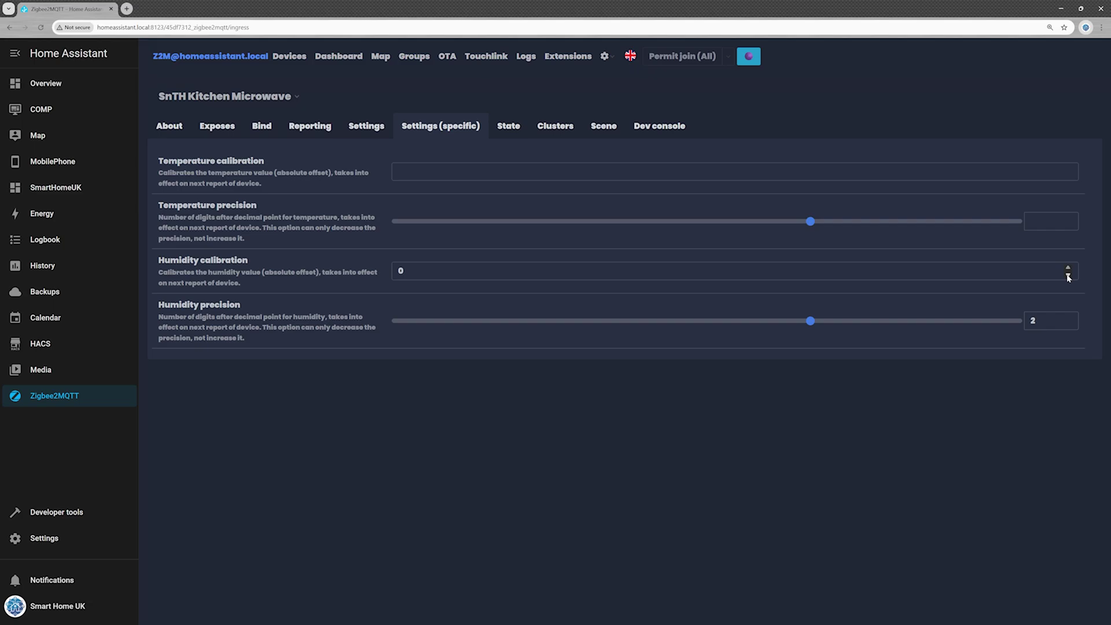
Lower the SnTH Kitchen Microwave sensor's humidity calibration from 0 to -3.
{"action": "left_click", "coordinate": [1068, 277]}
{"action": "left_click", "coordinate": [1068, 278]}
{"action": "left_click", "coordinate": [1068, 277]}
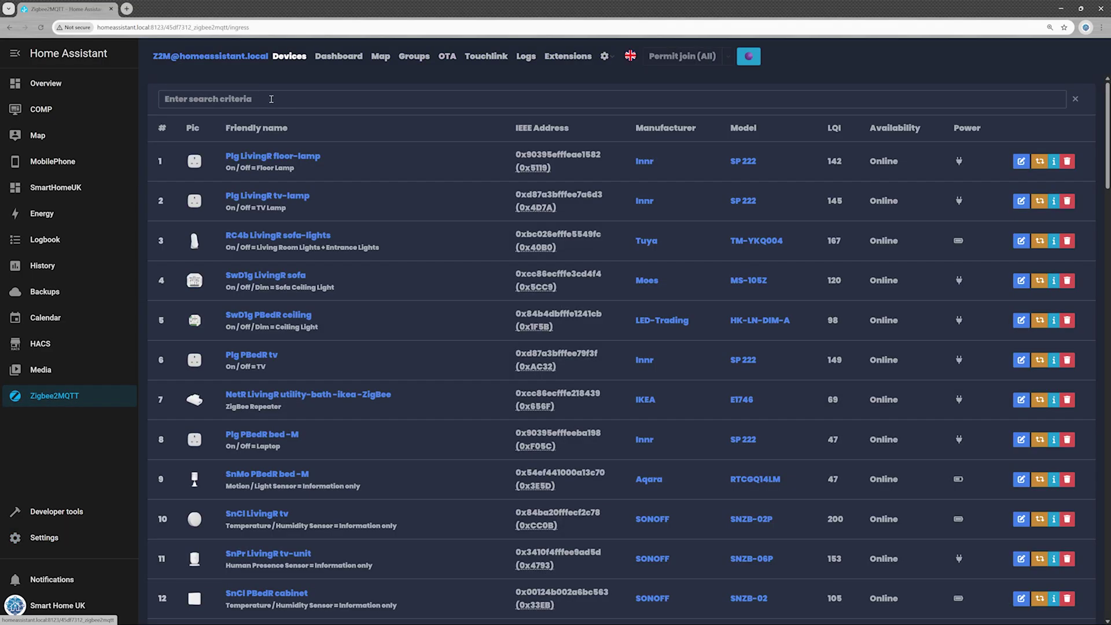
Search the Zigbee2MQTT device list for SNZB-02P to show the five SONOFF sensors.
{"action": "left_click", "coordinate": [271, 99]}
{"action": "type", "text": "SNZB-02P"}
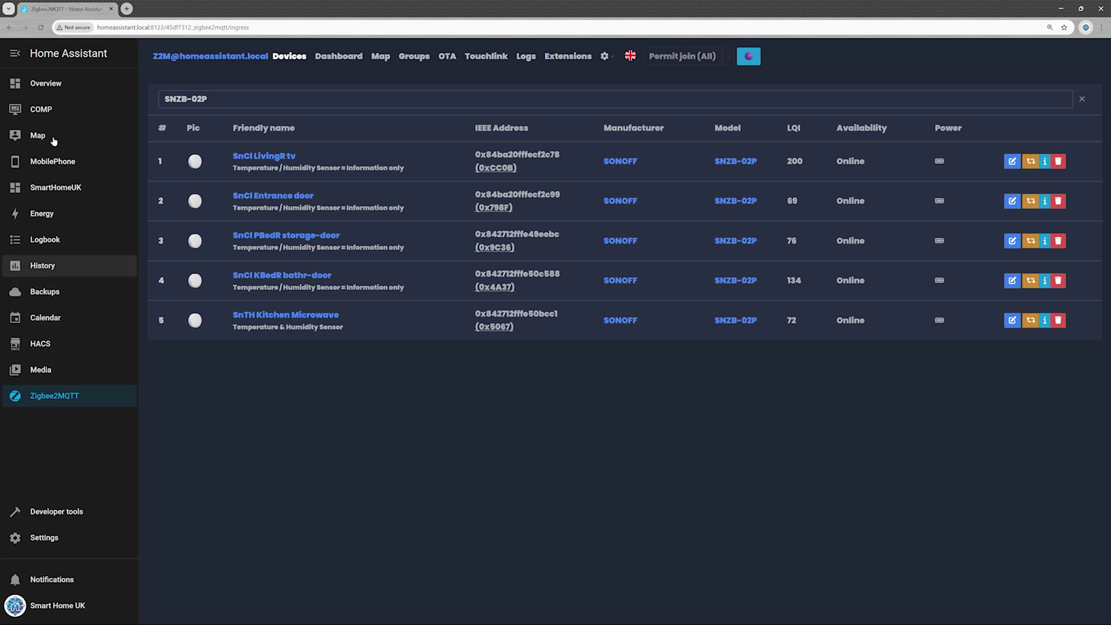
Show the MobilePhone dashboard's Sensors view with the temperature and humidity sensors' battery levels.
{"action": "left_click", "coordinate": [62, 163]}
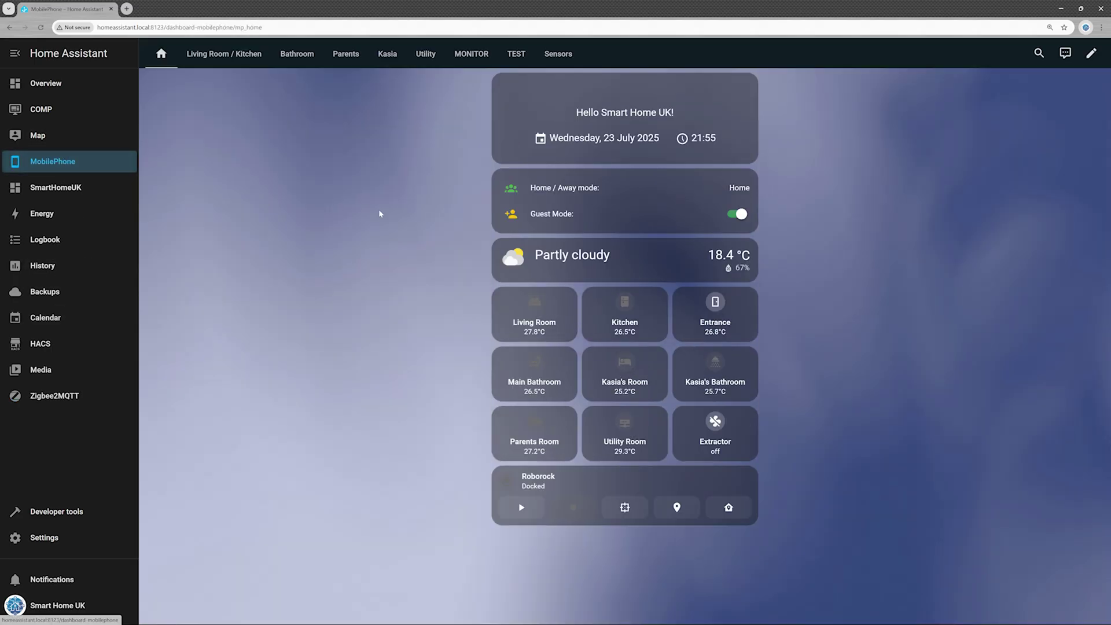
{"action": "left_click", "coordinate": [557, 54]}
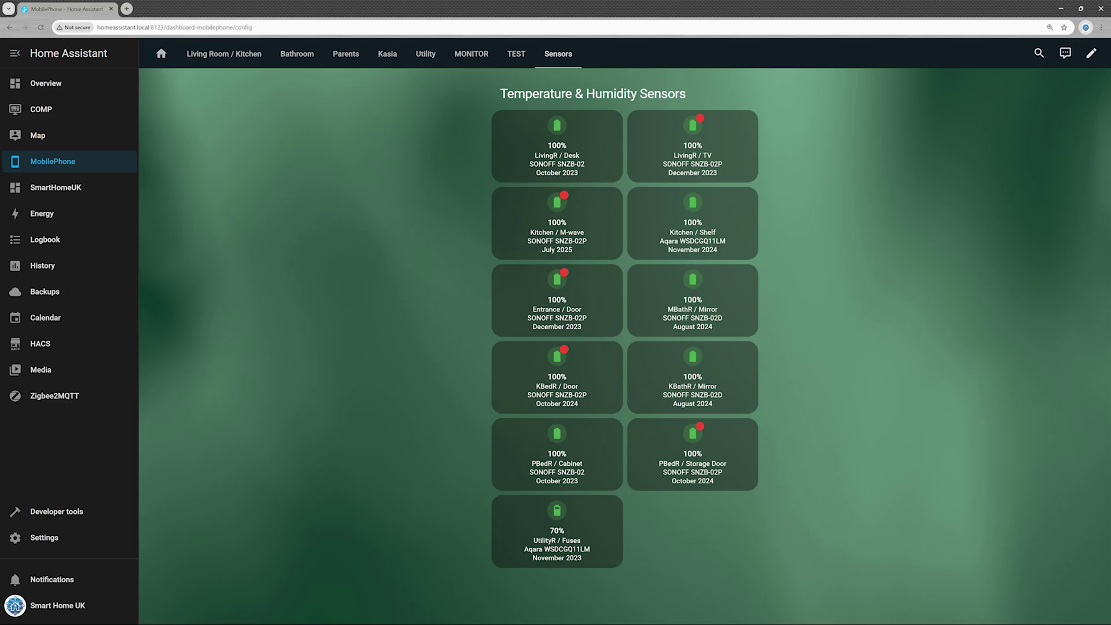
Confirm SnTH Kitchen Microwave keeps -3 humidity calibration, then filter the OTA list by snzb-02p.
{"action": "left_click", "coordinate": [67, 398]}
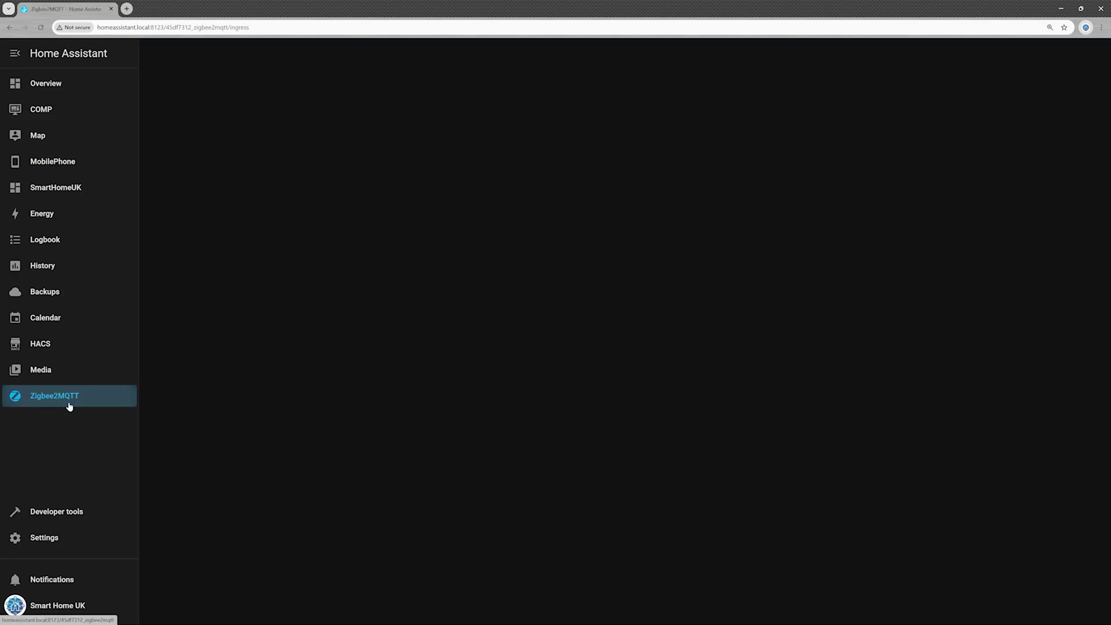
{"action": "left_click", "coordinate": [268, 315]}
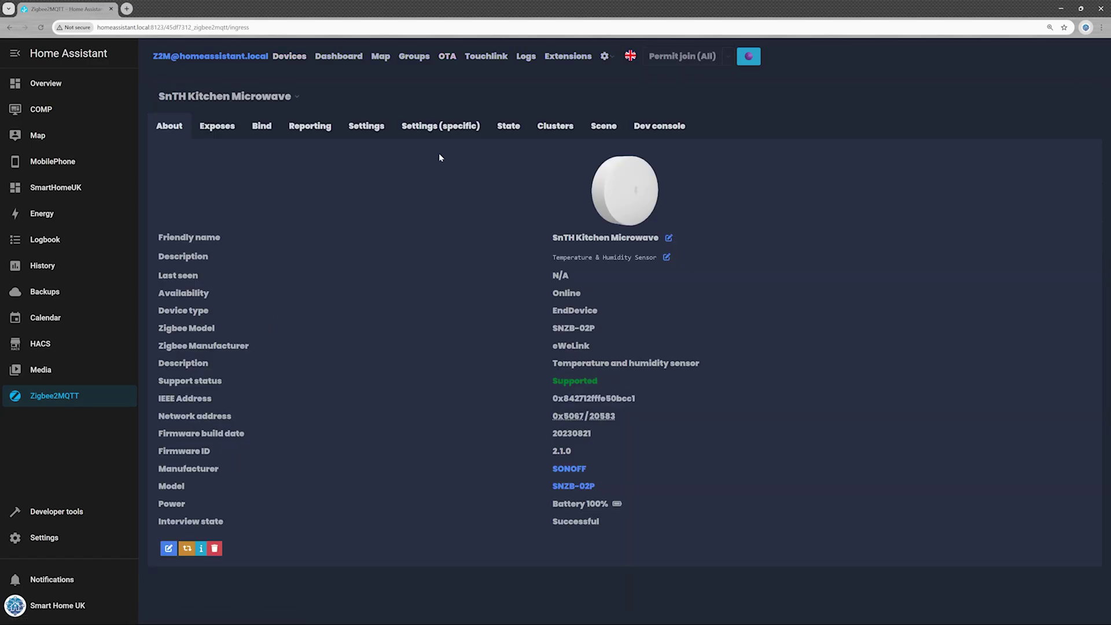
{"action": "left_click", "coordinate": [444, 123]}
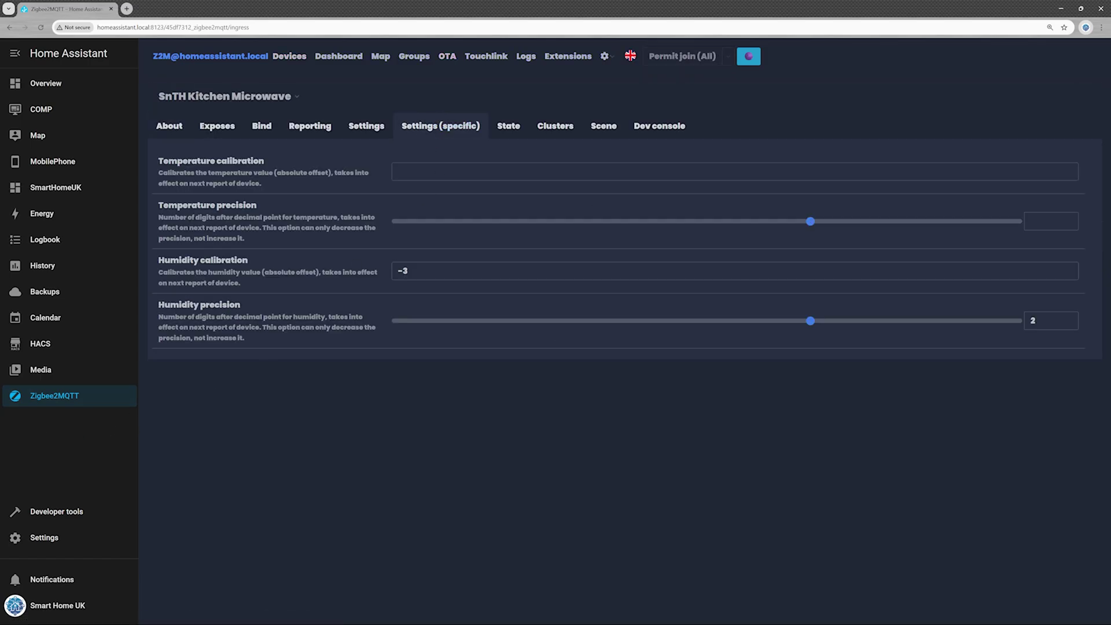
{"action": "left_click", "coordinate": [448, 57]}
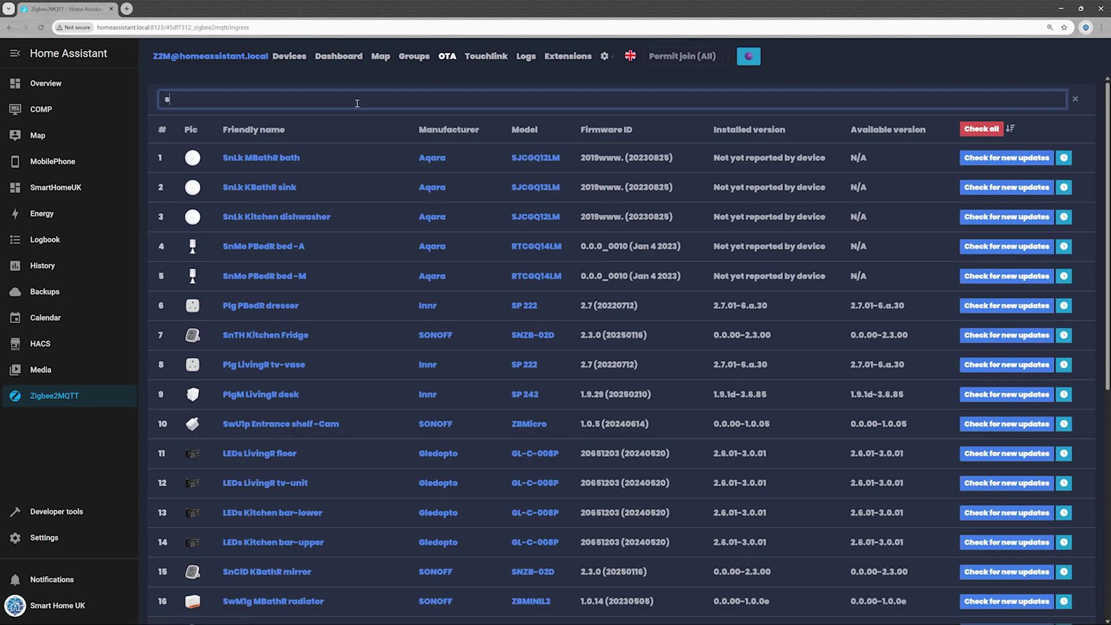
{"action": "type", "text": "snzb-"}
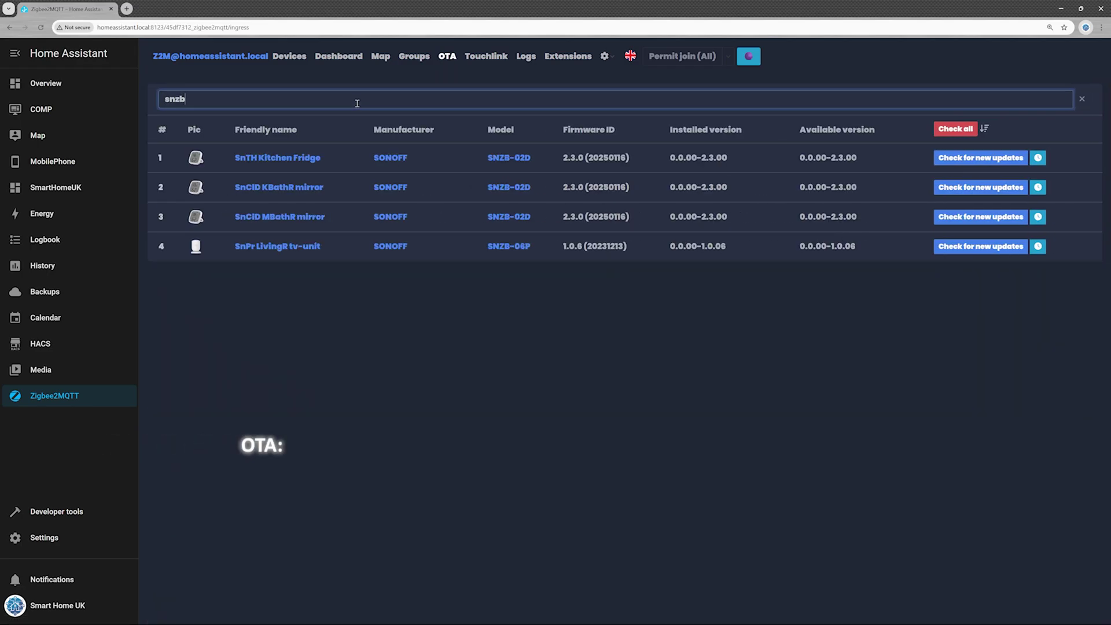
{"action": "type", "text": "02p"}
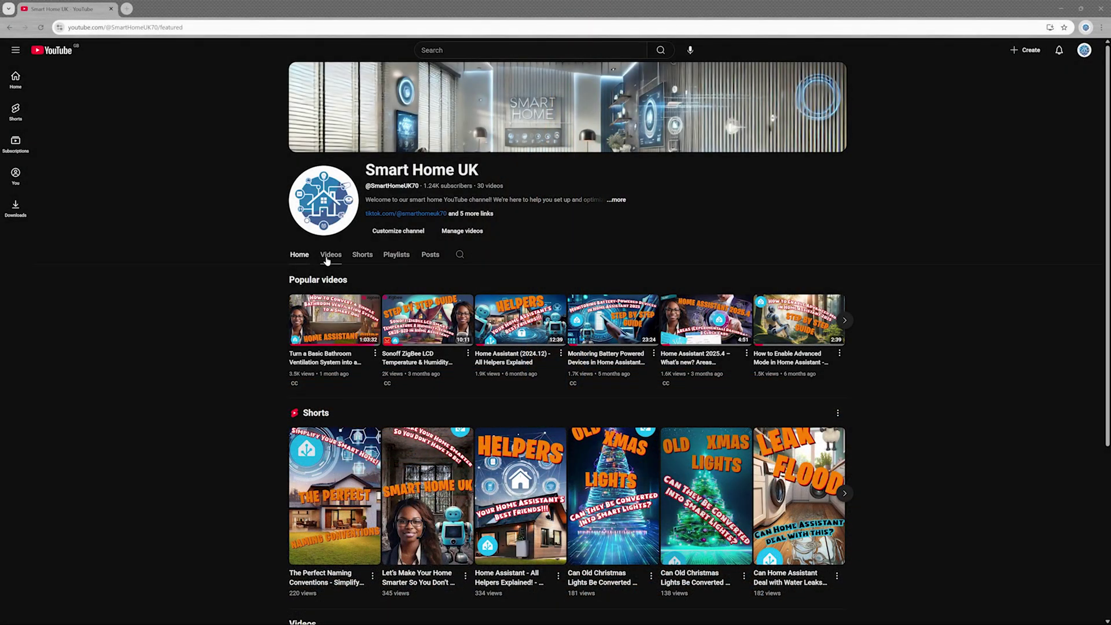
Show the Smart Home UK channel's Videos tab and browse the uploaded videos.
{"action": "left_click", "coordinate": [330, 256]}
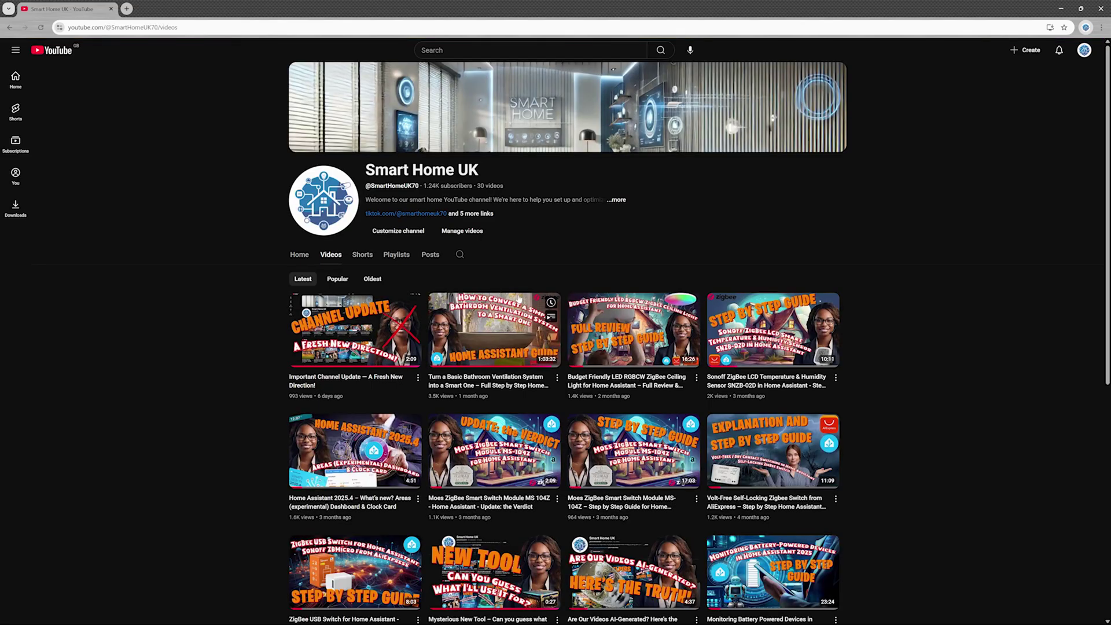
{"action": "scroll", "coordinate": [501, 315], "scroll_direction": "down", "scroll_amount": 2}
{"action": "scroll", "coordinate": [501, 314], "scroll_direction": "down", "scroll_amount": 1}
{"action": "scroll", "coordinate": [501, 313], "scroll_direction": "down", "scroll_amount": 3}
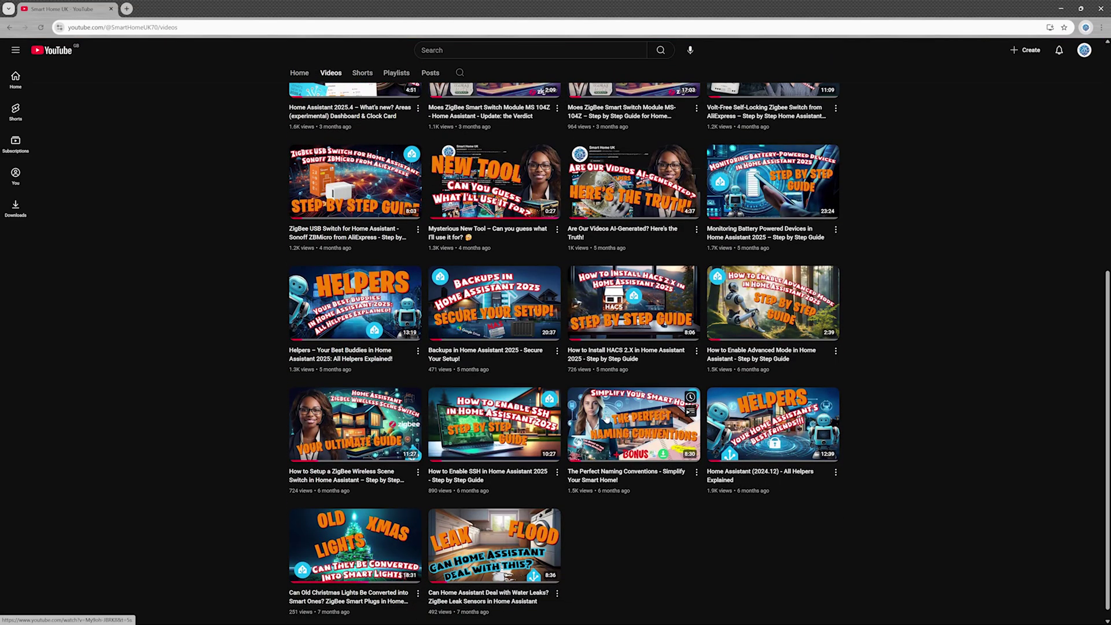
{"action": "scroll", "coordinate": [674, 418], "scroll_direction": "up", "scroll_amount": 3}
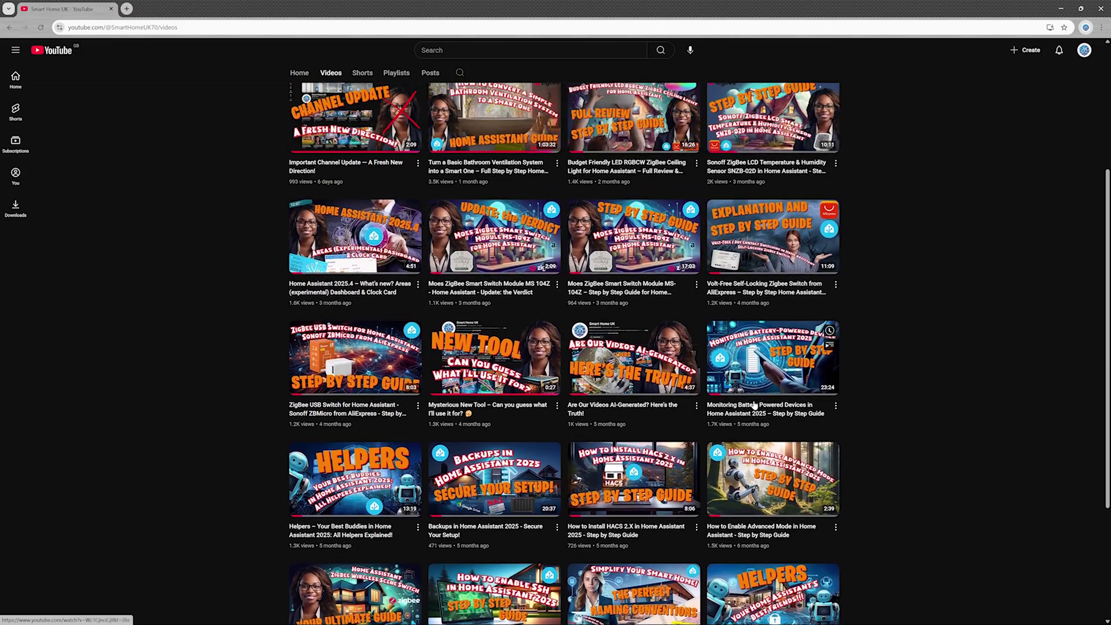